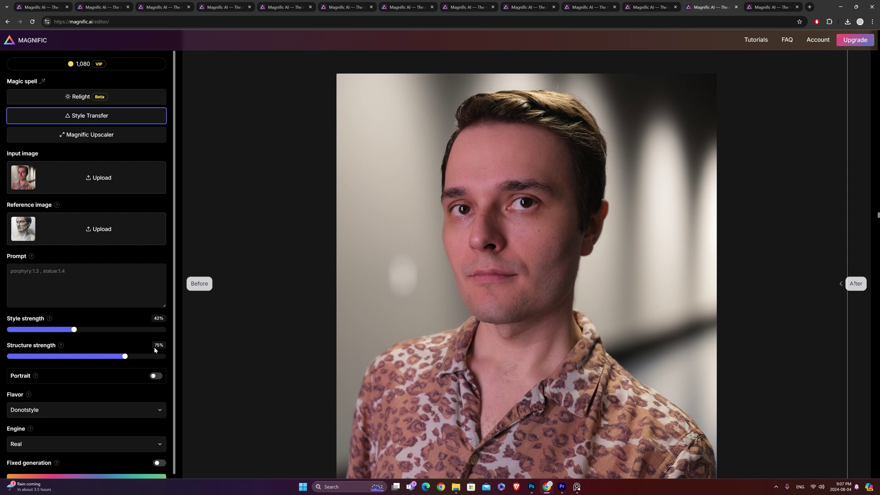
# Review the available flavors for the style transfer and keep Donotstyle selected
pyautogui.scroll(-1, 158, 349)
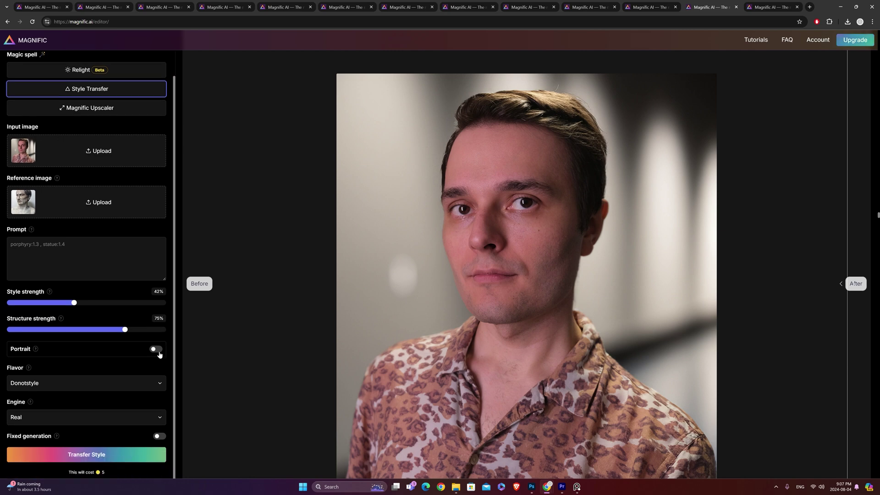
pyautogui.click(61, 381)
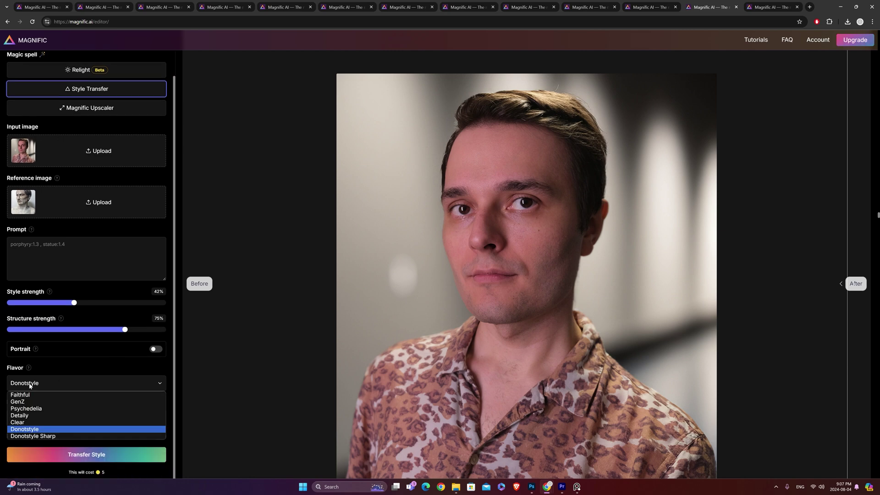
pyautogui.click(26, 429)
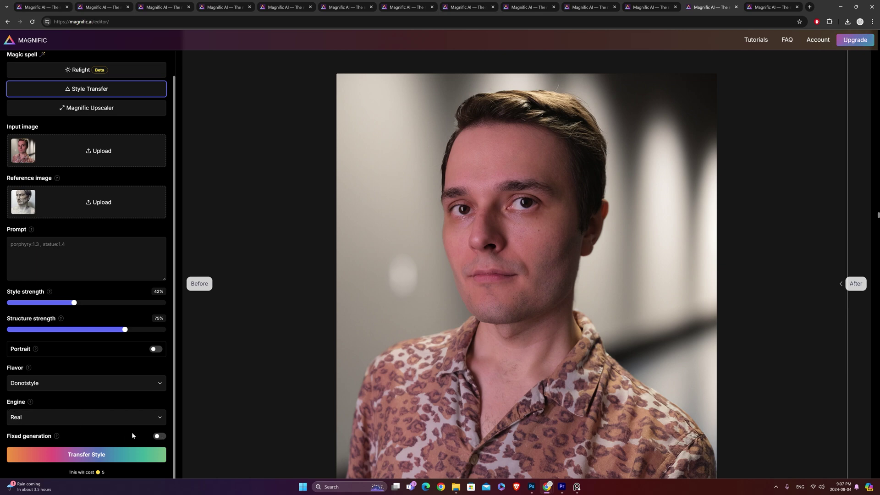
# Reveal the style-transferred statue over the whole portrait, then compare it with the original photo across the face
pyautogui.moveTo(845, 284); pyautogui.dragTo(332, 284)
pyautogui.scroll(-2, 374, 283)
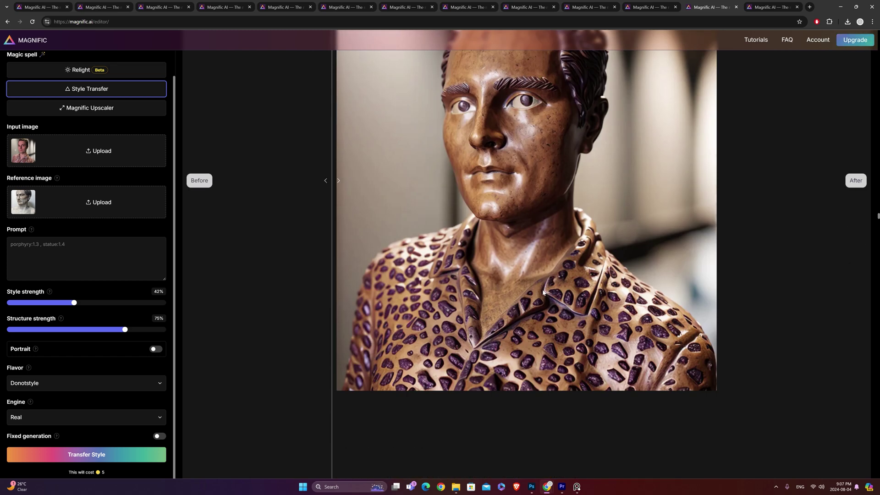
pyautogui.scroll(1, 504, 302)
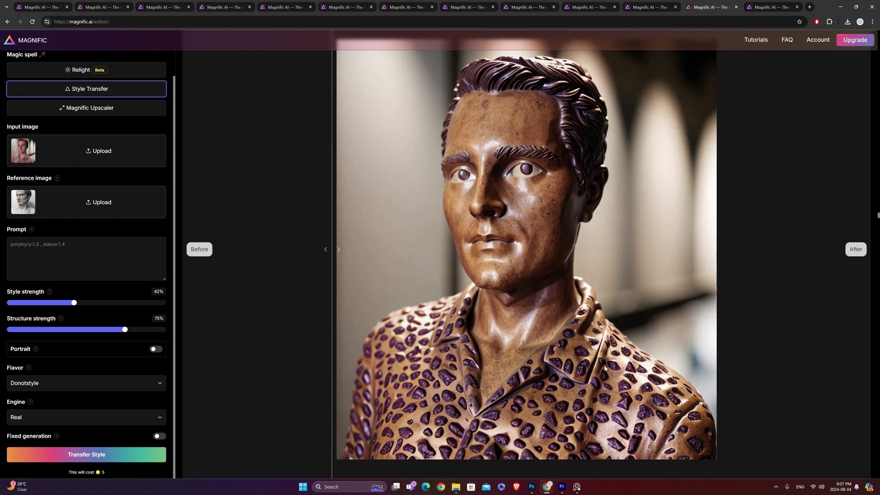
pyautogui.moveTo(331, 249); pyautogui.dragTo(503, 218)
pyautogui.scroll(3, 503, 218)
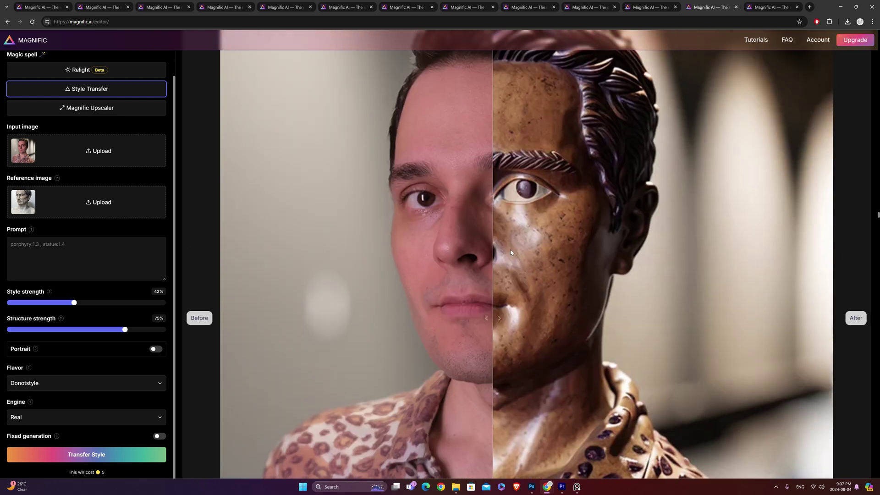
# Examine the stylized statue's hair, face and leopard-pattern shirt up close against the original photo
pyautogui.moveTo(499, 309); pyautogui.dragTo(351, 336)
pyautogui.scroll(3, 350, 339)
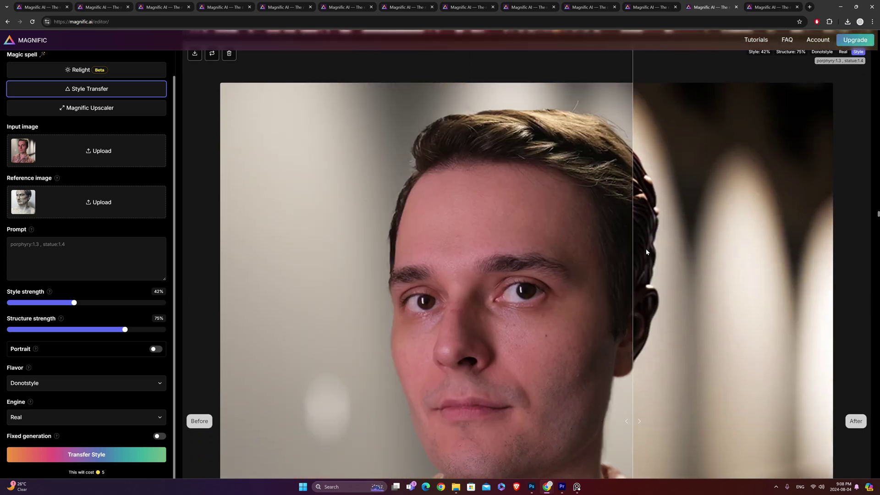
pyautogui.moveTo(683, 198); pyautogui.dragTo(310, 226)
pyautogui.scroll(-7, 416, 257)
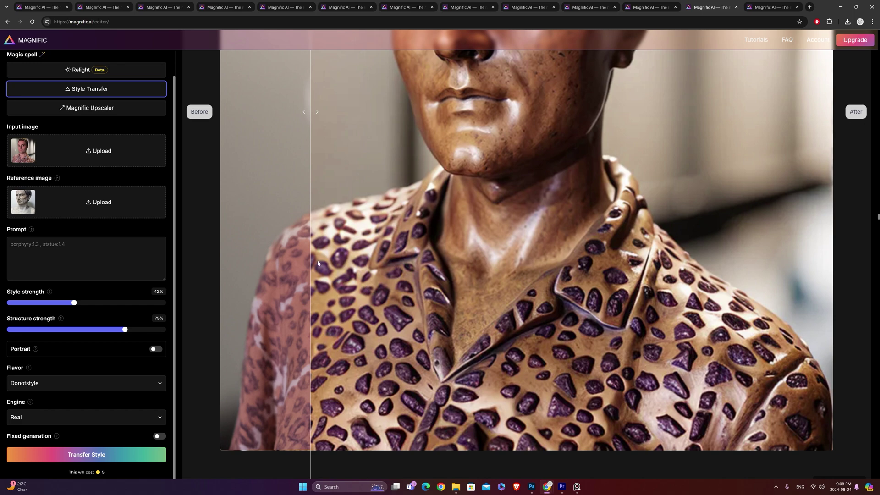
pyautogui.moveTo(318, 264); pyautogui.dragTo(225, 272)
pyautogui.scroll(6, 489, 291)
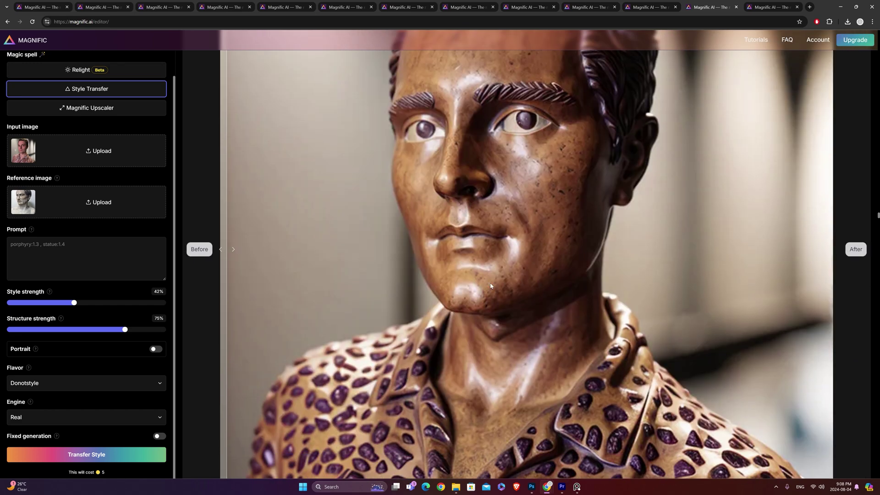
pyautogui.scroll(-5, 488, 291)
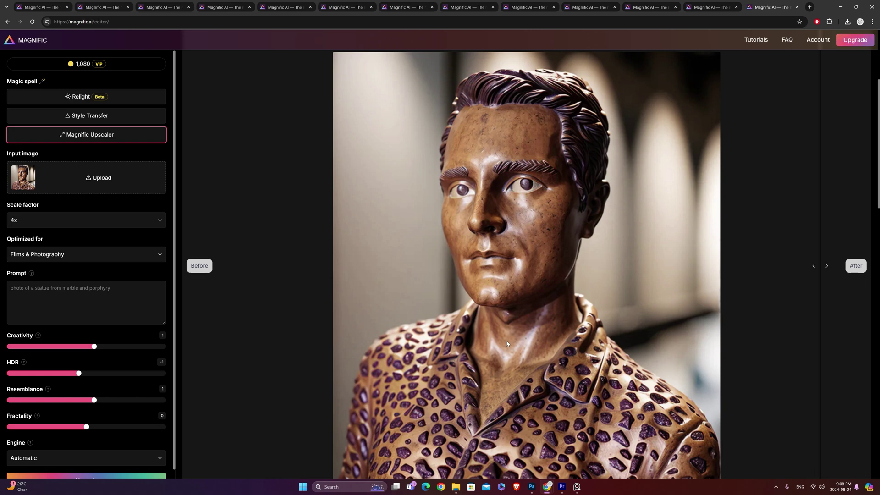
# Compare the statue before and after the 4x upscale, examining the face, skin texture and shirt up close
pyautogui.moveTo(820, 271); pyautogui.dragTo(720, 268)
pyautogui.scroll(1, 514, 277)
pyautogui.scroll(1, 515, 277)
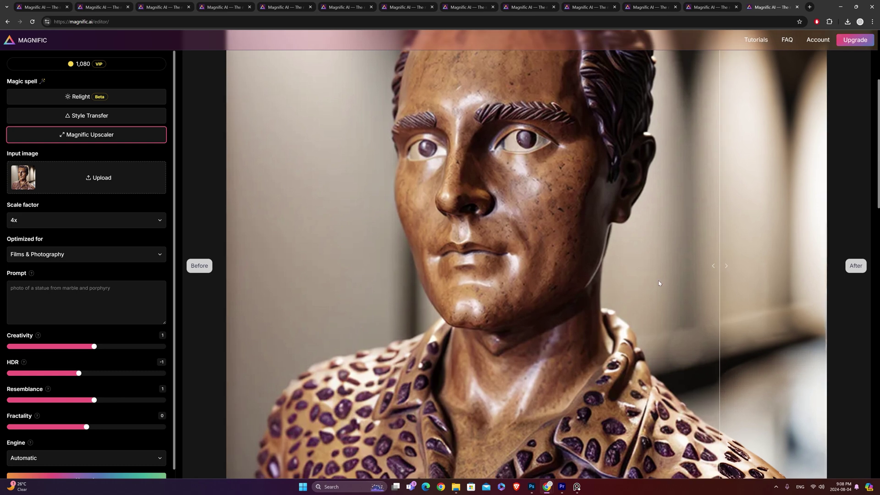
pyautogui.moveTo(727, 266); pyautogui.dragTo(320, 252)
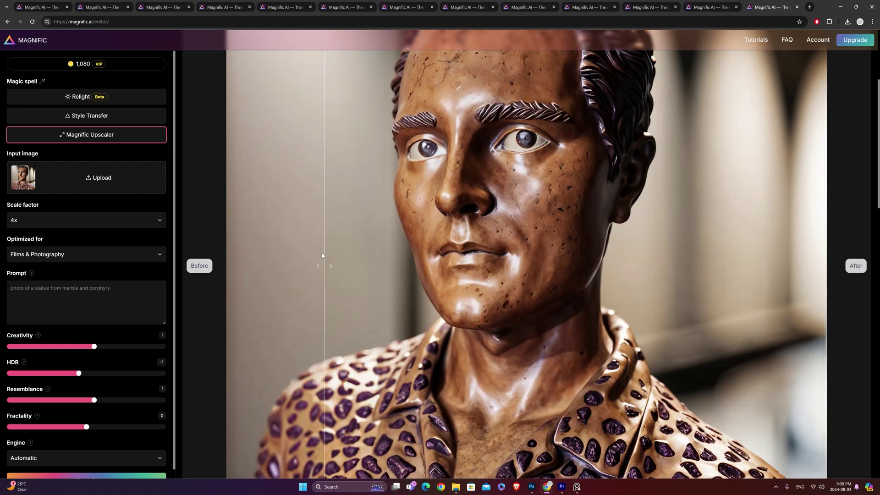
pyautogui.scroll(3, 499, 218)
pyautogui.scroll(-1, 500, 219)
pyautogui.scroll(3, 500, 219)
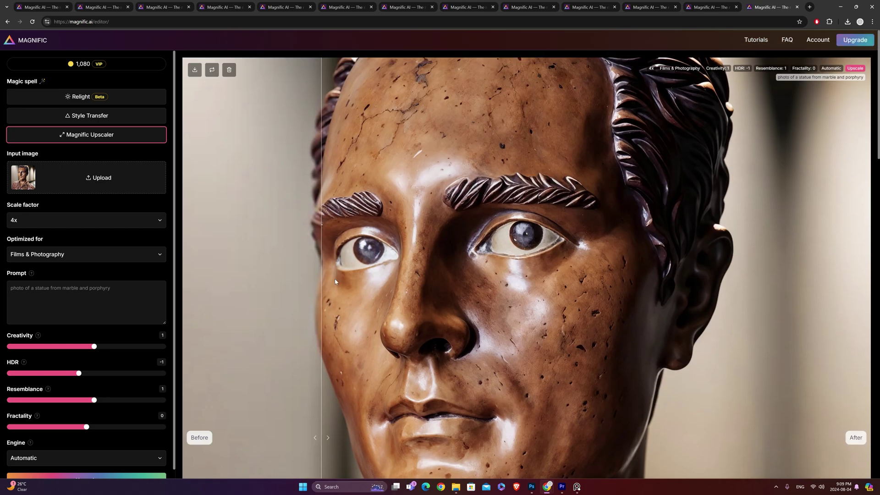
pyautogui.moveTo(335, 281); pyautogui.dragTo(275, 280)
pyautogui.scroll(-2, 470, 281)
pyautogui.scroll(-8, 470, 280)
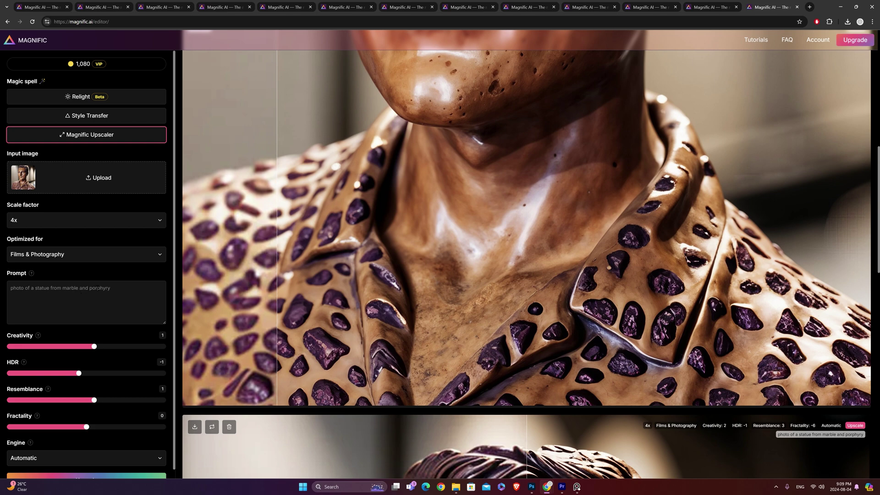
# Highlight the word "porphyry" in the upscale prompt and compare the shirt's stones before and after the upscale
pyautogui.doubleClick(97, 287)
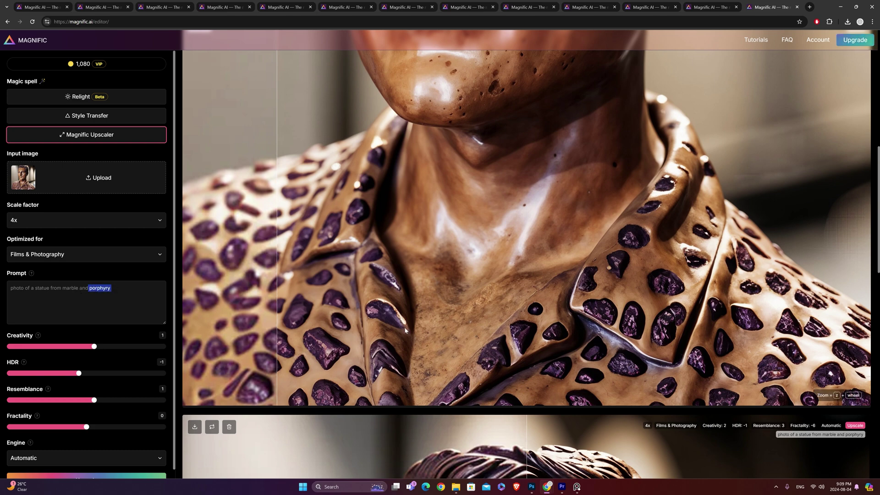
pyautogui.scroll(2, 550, 275)
pyautogui.scroll(-3, 687, 275)
pyautogui.scroll(1, 820, 285)
pyautogui.click(820, 285)
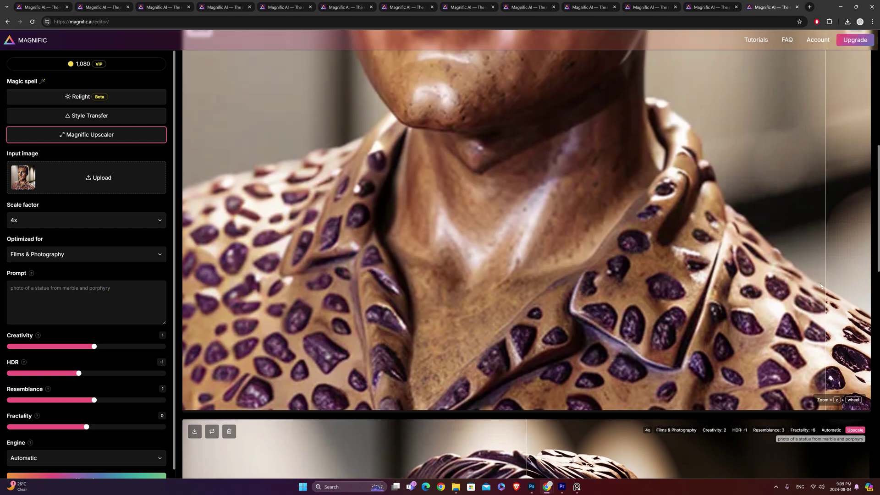
pyautogui.scroll(1, 441, 342)
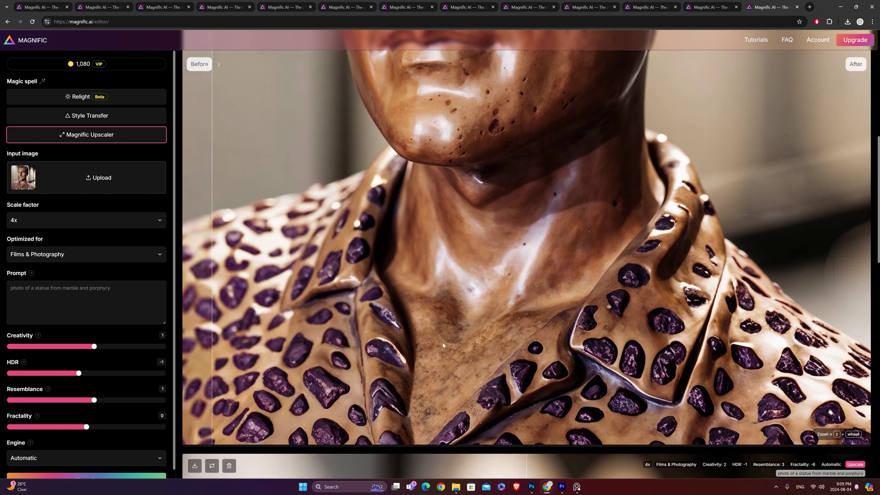
pyautogui.scroll(-5, 497, 294)
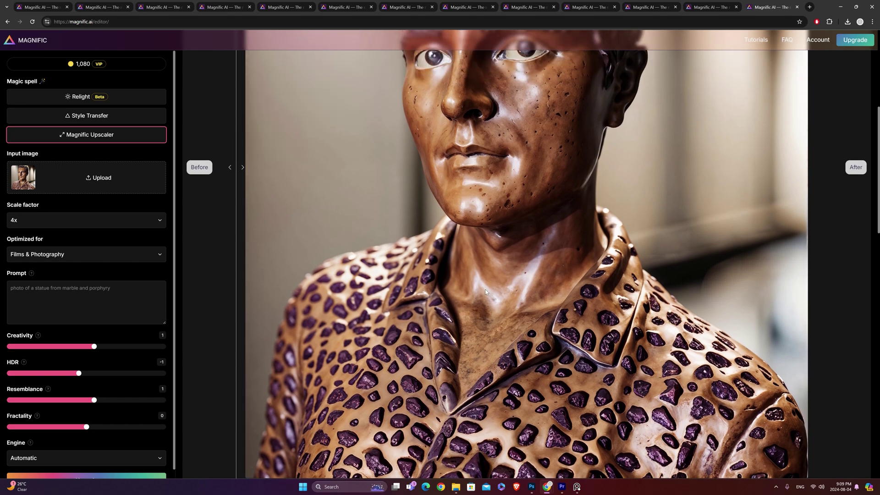
pyautogui.scroll(-2, 487, 290)
pyautogui.scroll(-4, 487, 289)
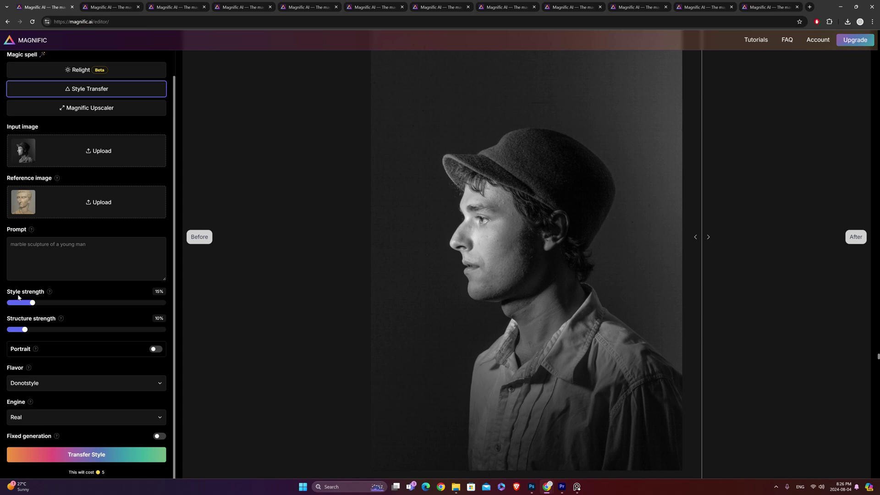
# Check the style strength and structure strength used for the cap-wearing man's style transfer
pyautogui.doubleClick(159, 292)
pyautogui.click(156, 321)
pyautogui.doubleClick(164, 320)
pyautogui.click(147, 327)
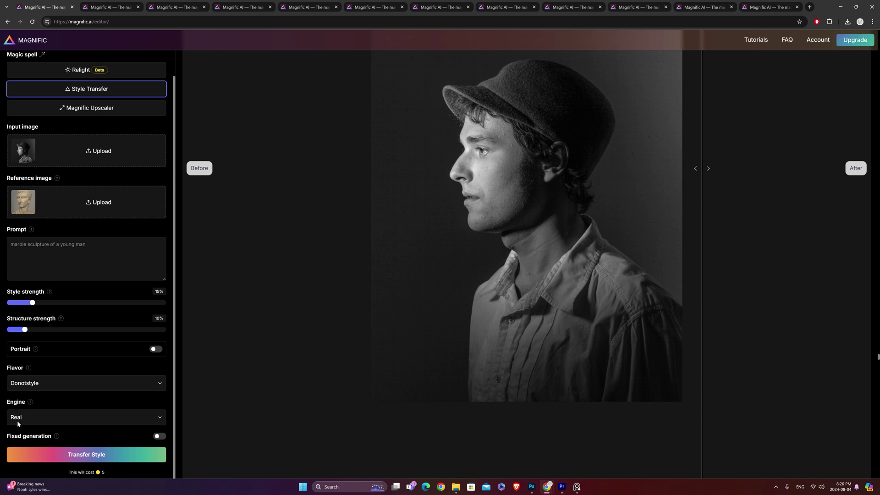
# Reveal the marble version of the cap-wearing man's portrait and examine its face, cap and shirt
pyautogui.scroll(2, 46, 410)
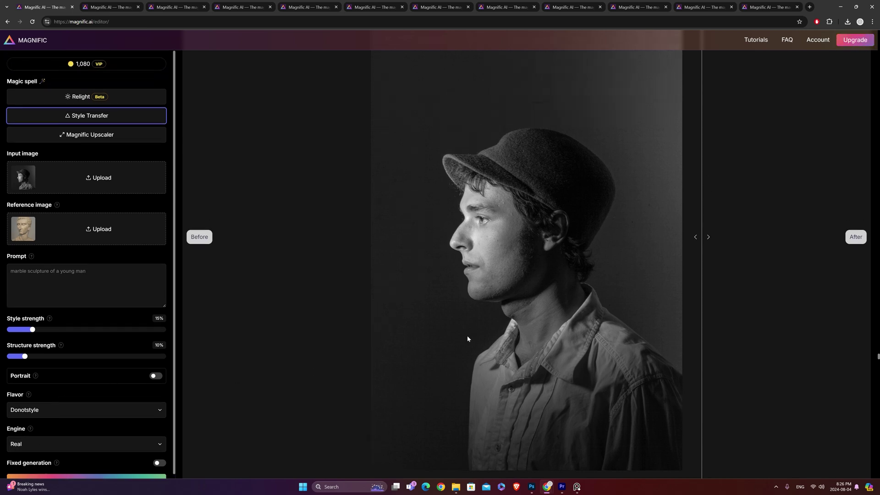
pyautogui.moveTo(705, 240)
pyautogui.mouseDown()
pyautogui.moveTo(322, 281)
pyautogui.moveTo(674, 274)
pyautogui.moveTo(384, 275)
pyautogui.mouseUp()
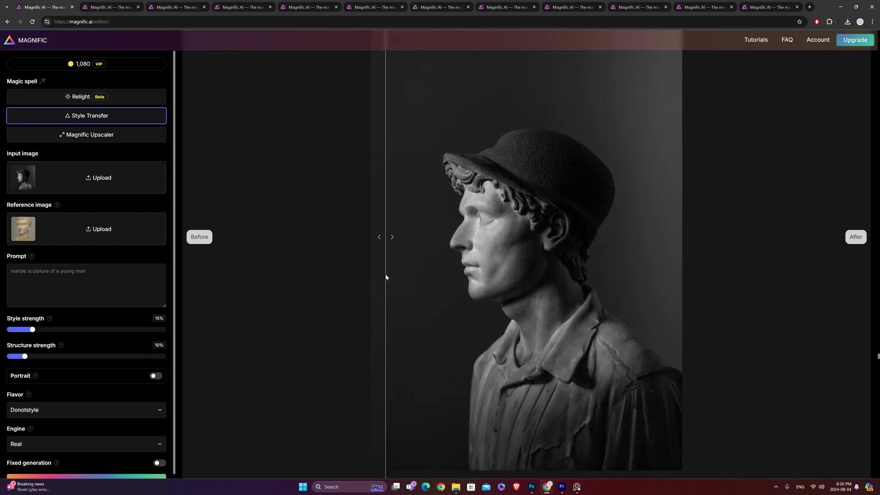
pyautogui.scroll(-1, 577, 394)
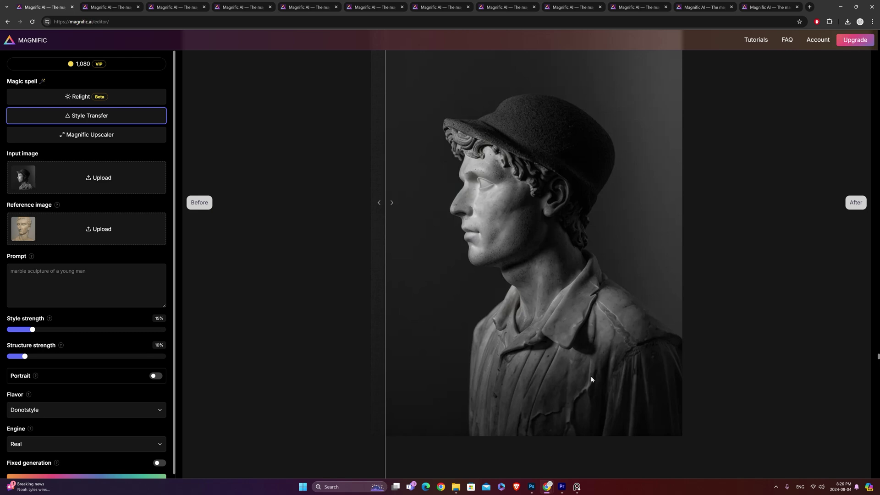
pyautogui.scroll(2, 590, 380)
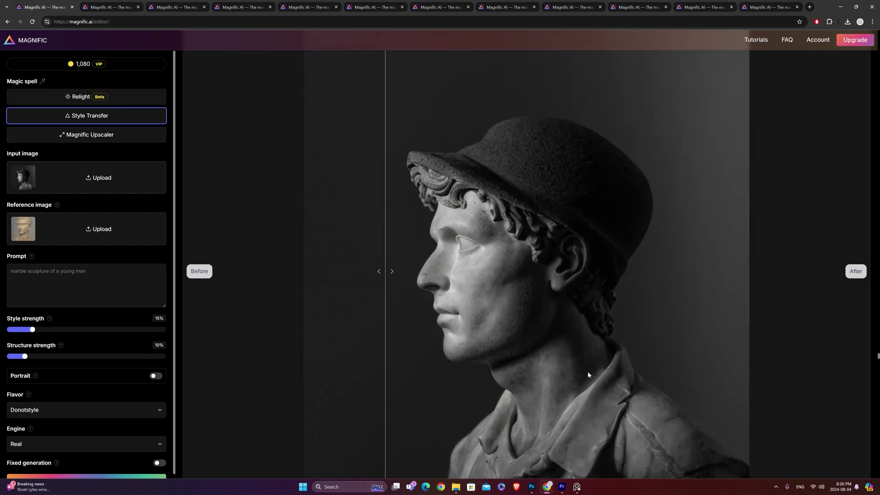
pyautogui.scroll(-5, 588, 373)
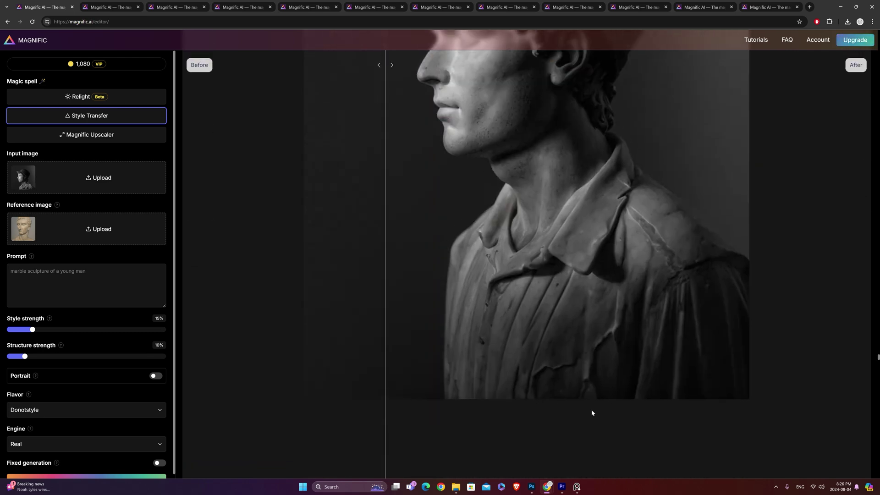
pyautogui.scroll(2, 623, 388)
pyautogui.scroll(2, 605, 357)
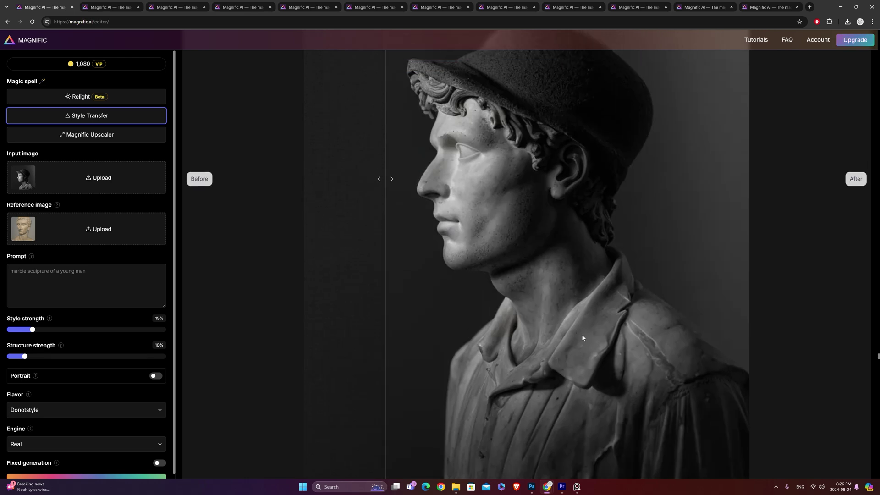
pyautogui.scroll(1, 573, 329)
pyautogui.scroll(-3, 573, 275)
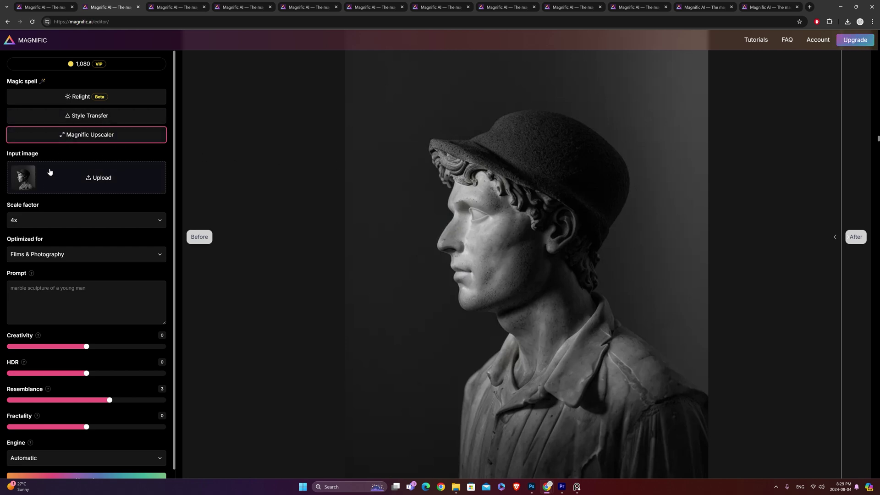
# Review the upscaler's scale factor, optimization, prompt and remaining settings for the marble portrait
pyautogui.click(20, 222)
pyautogui.click(5, 221)
pyautogui.click(53, 259)
pyautogui.click(37, 308)
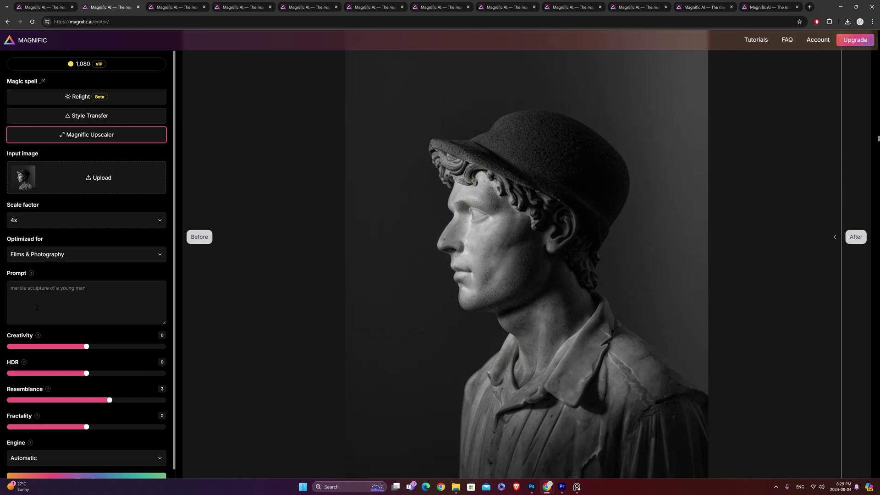
pyautogui.scroll(-1, 68, 255)
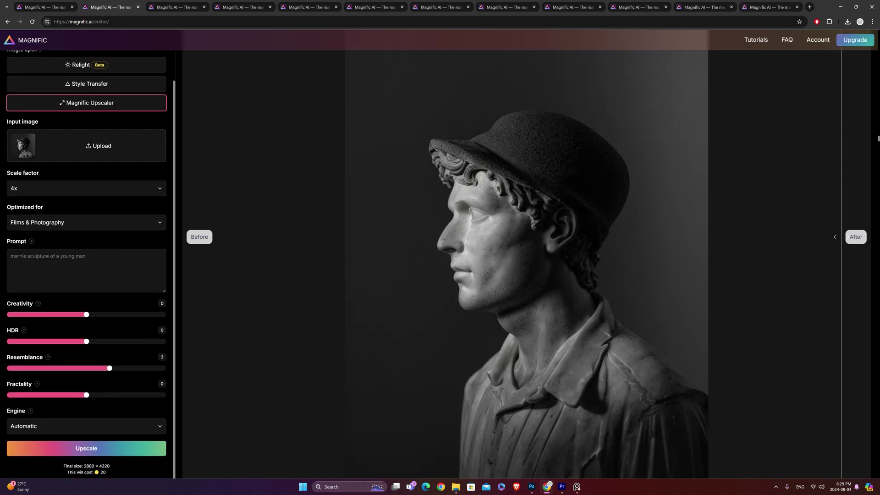
# Reveal the upscaled marble portrait over the input image and compare the two closely
pyautogui.scroll(-2, 96, 316)
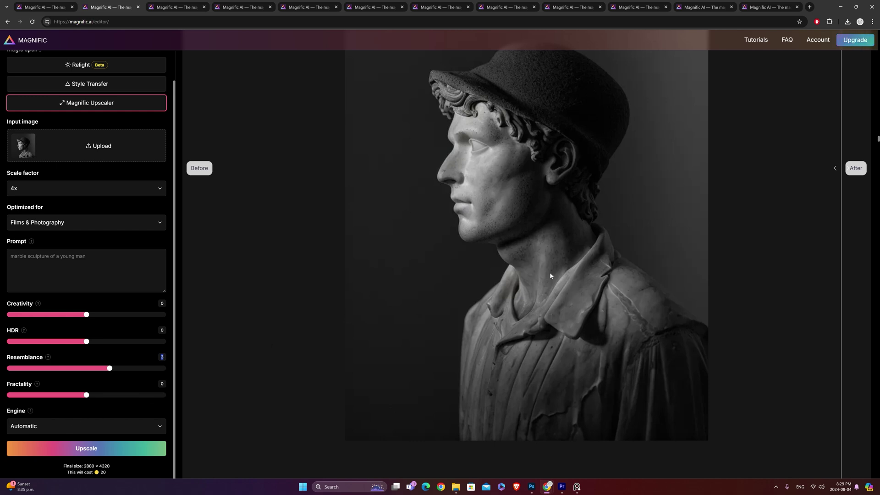
pyautogui.scroll(1, 550, 275)
pyautogui.moveTo(841, 205); pyautogui.dragTo(340, 232)
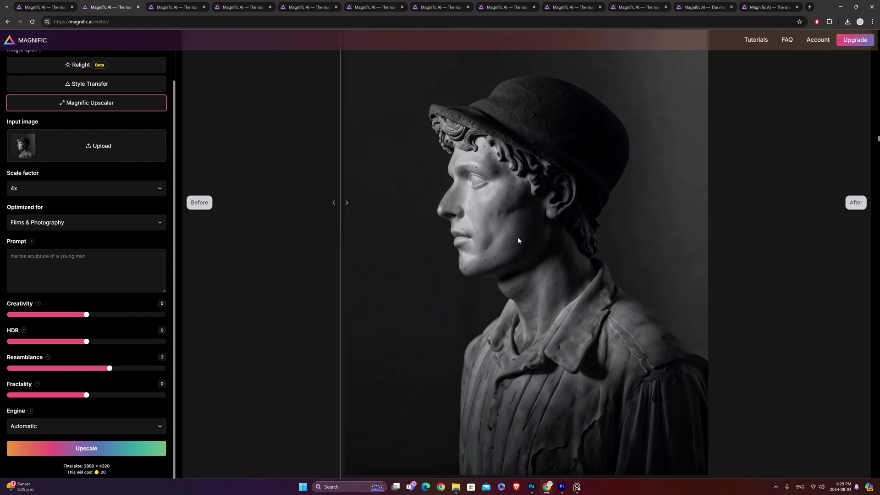
pyautogui.scroll(5, 521, 240)
pyautogui.scroll(-3, 426, 210)
pyautogui.scroll(3, 504, 229)
pyautogui.moveTo(481, 268); pyautogui.dragTo(266, 309)
# Examine the upscaled cap, curls, face and collar in close-up, comparing the collar with the version before upscaling
pyautogui.scroll(5, 439, 289)
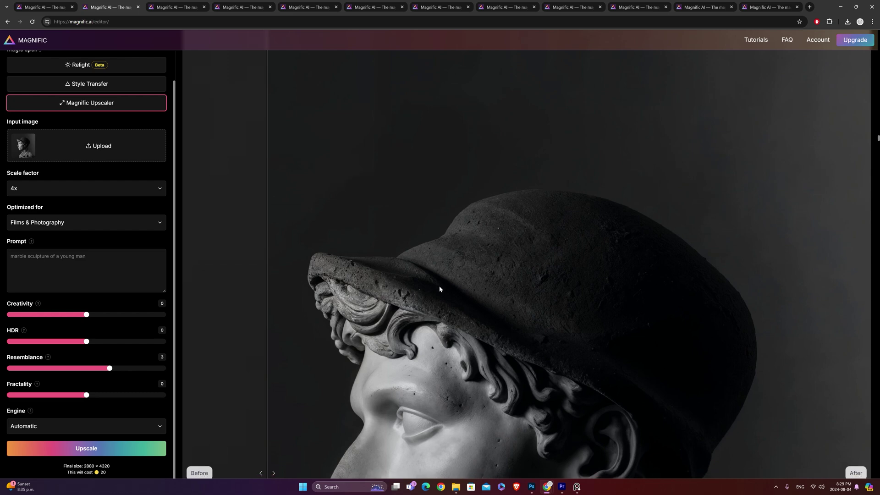
pyautogui.scroll(-2, 439, 289)
pyautogui.scroll(3, 366, 297)
pyautogui.moveTo(277, 304); pyautogui.dragTo(210, 301)
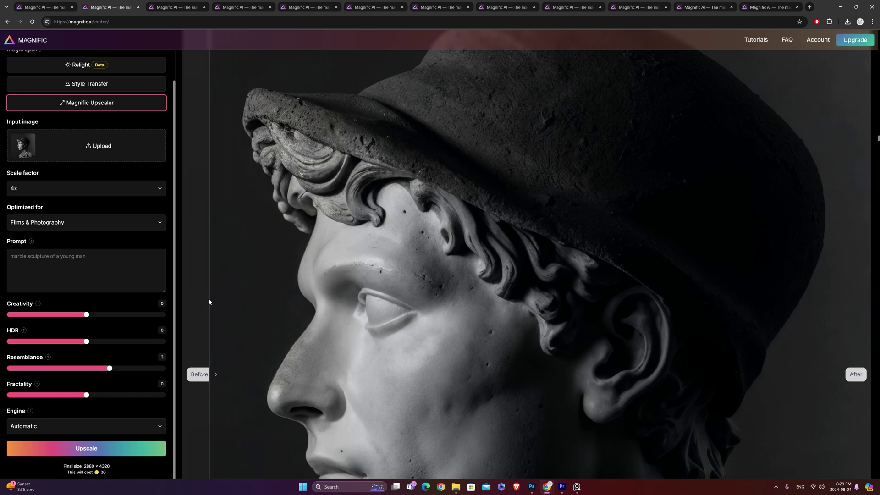
pyautogui.scroll(-10, 412, 293)
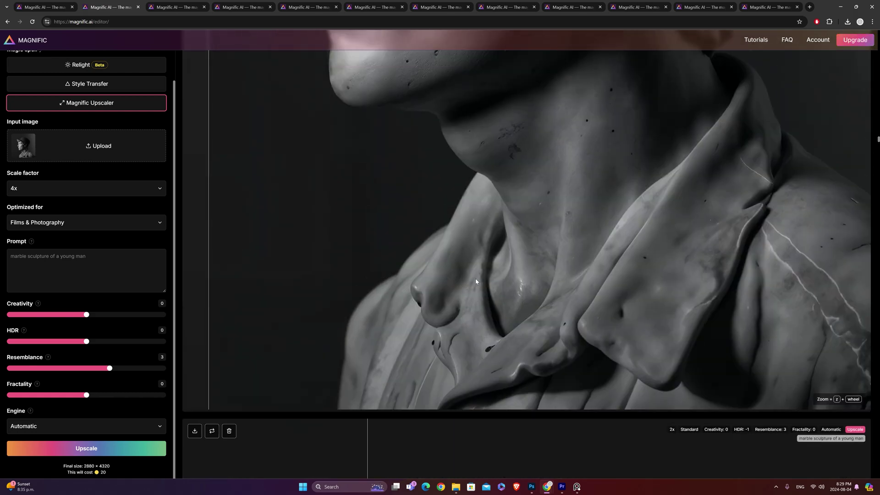
pyautogui.moveTo(381, 265); pyautogui.dragTo(489, 251)
pyautogui.scroll(-5, 489, 251)
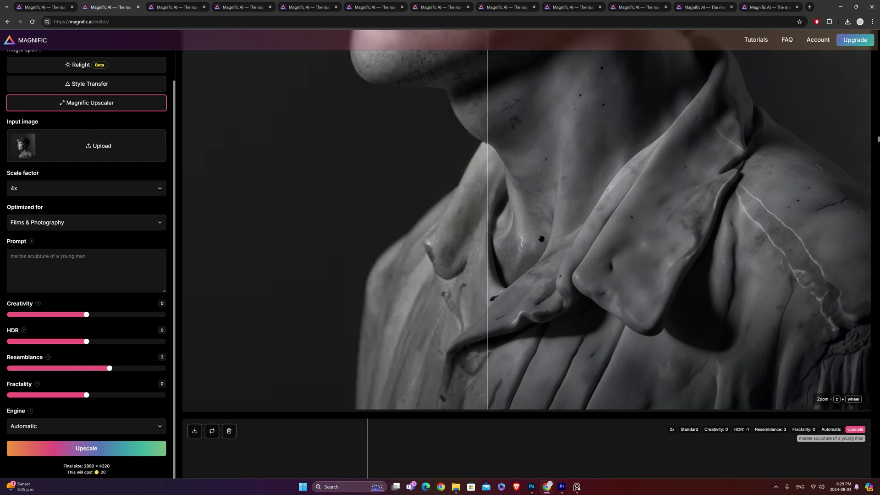
# Examine the upscaled marble portrait's collar, shirt, face and cap in close-up and uncover the upscaled version across the face
pyautogui.scroll(-3, 489, 251)
pyautogui.moveTo(522, 292); pyautogui.dragTo(489, 288)
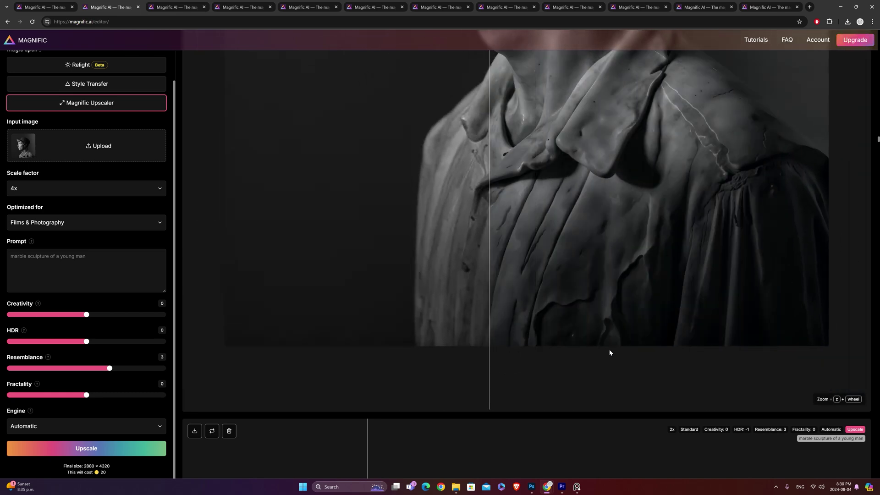
pyautogui.scroll(10, 561, 334)
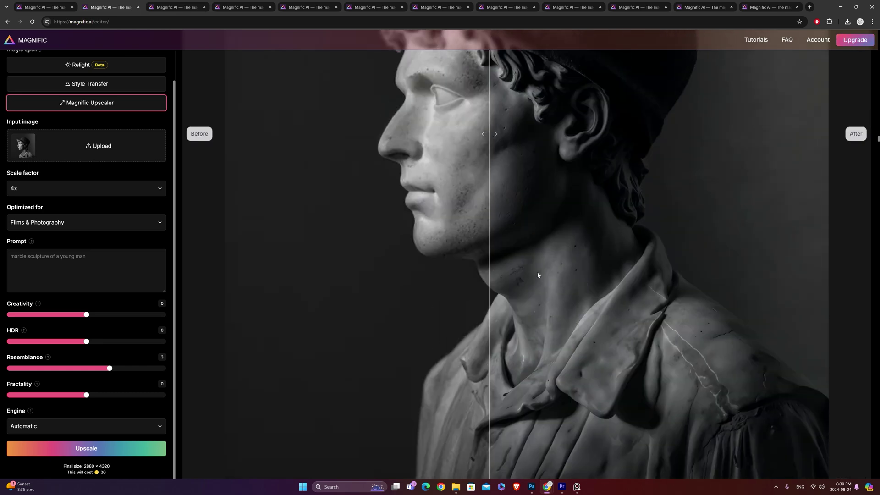
pyautogui.scroll(5, 503, 249)
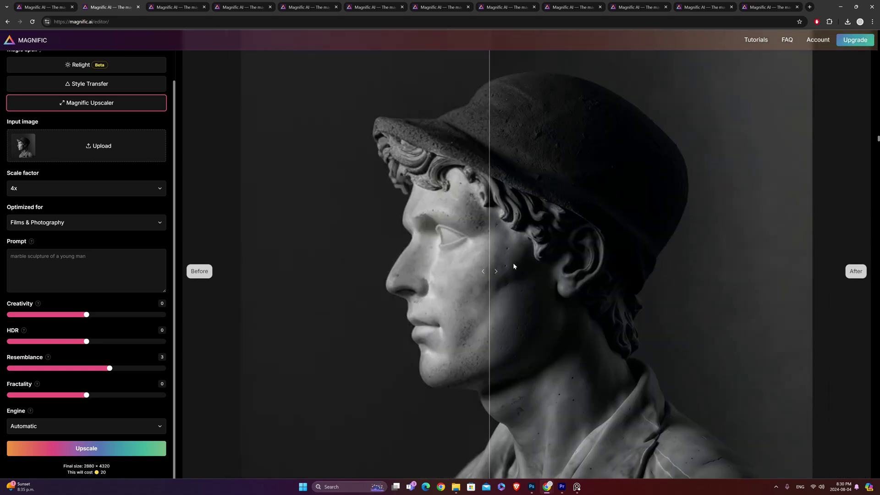
pyautogui.scroll(-3, 520, 284)
pyautogui.moveTo(520, 285); pyautogui.dragTo(263, 273)
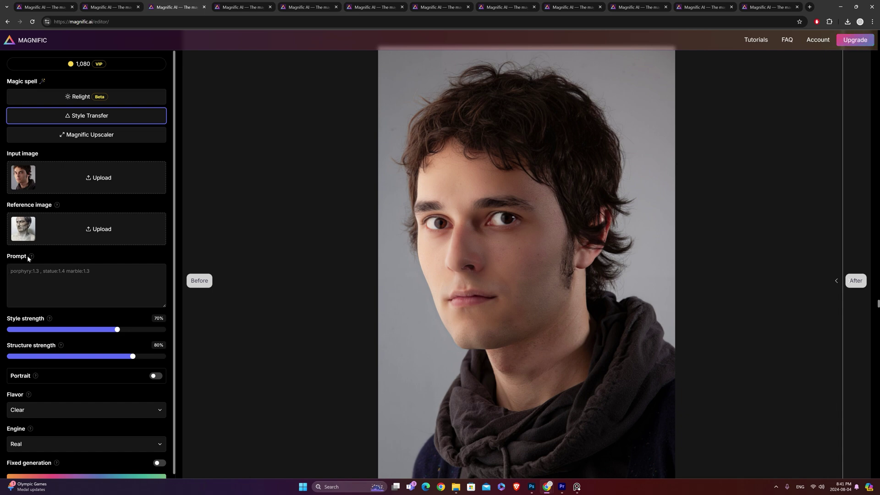
# Review the Style Transfer prompt, strengths, flavor and engine used for the portrait of the man in the hooded scarf
pyautogui.scroll(-1, 29, 289)
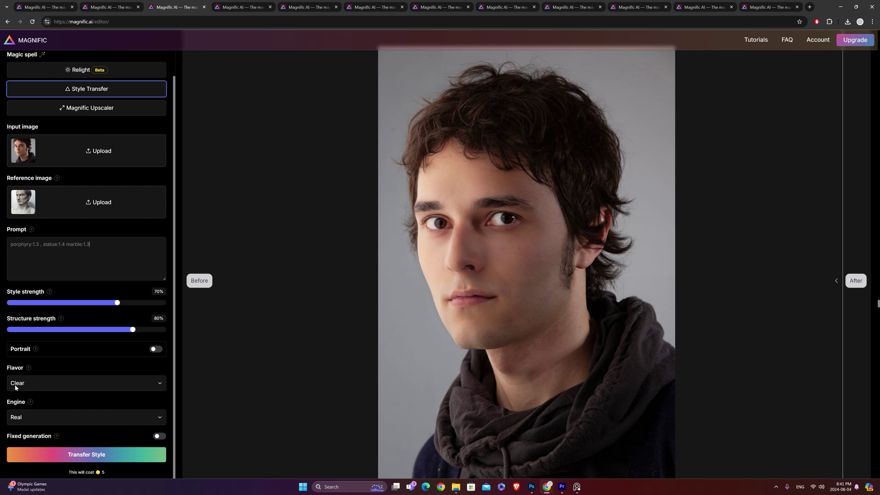
pyautogui.scroll(-1, 32, 403)
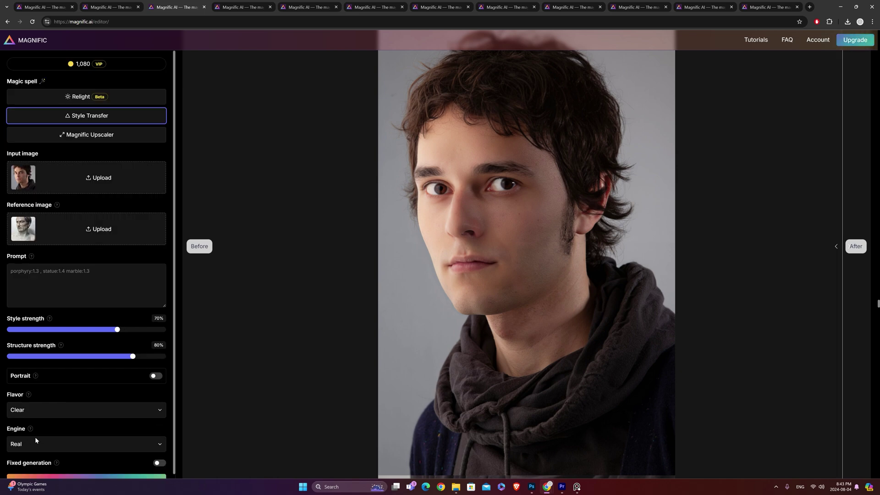
pyautogui.scroll(-1, 114, 440)
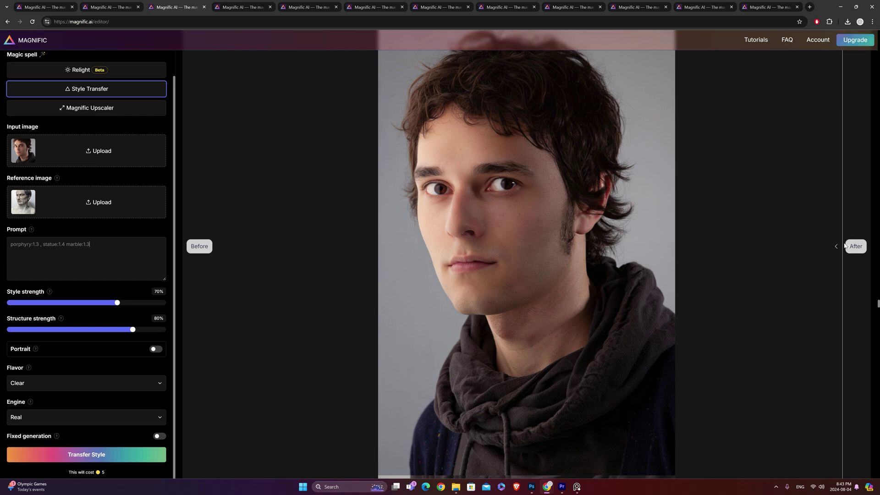
# Reveal the full statue version of the scarf-wearing man's portrait over the original photo and examine it
pyautogui.moveTo(838, 248); pyautogui.dragTo(385, 274)
pyautogui.scroll(1, 484, 245)
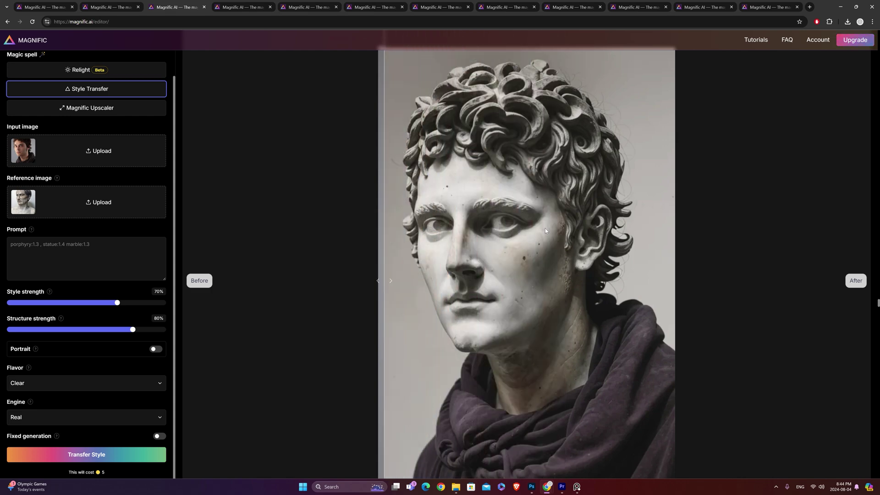
pyautogui.moveTo(386, 276)
pyautogui.mouseDown()
pyautogui.moveTo(625, 270)
pyautogui.moveTo(369, 274)
pyautogui.mouseUp()
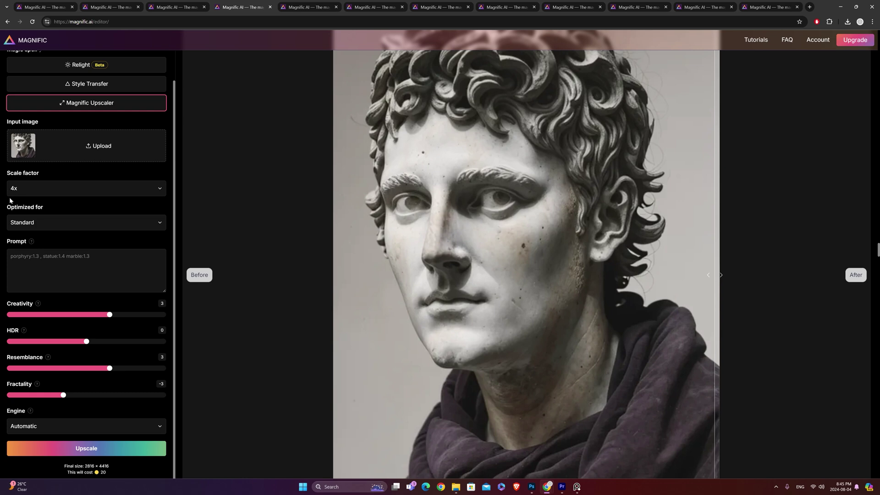
# Check the upscaler's optimization choices, keeping Standard, and compare the curly-haired statue's face and hair before and after upscaling
pyautogui.click(42, 222)
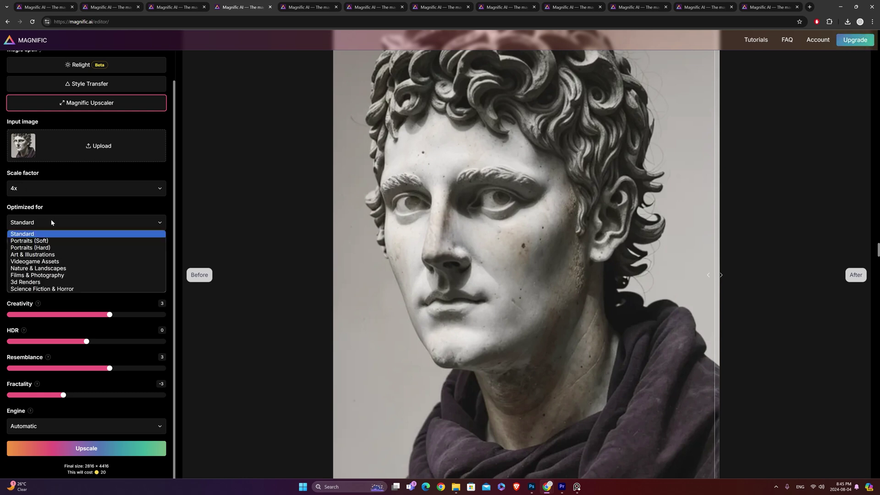
pyautogui.click(37, 235)
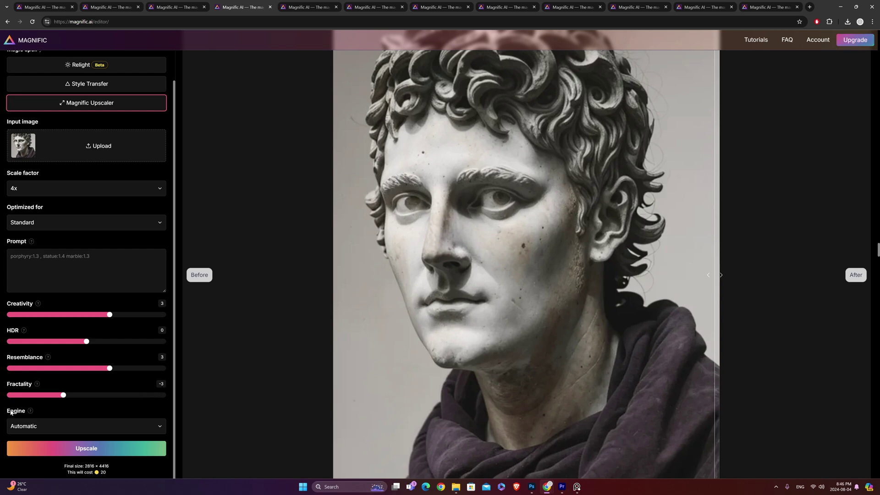
pyautogui.moveTo(715, 275); pyautogui.dragTo(331, 277)
pyautogui.scroll(3, 456, 243)
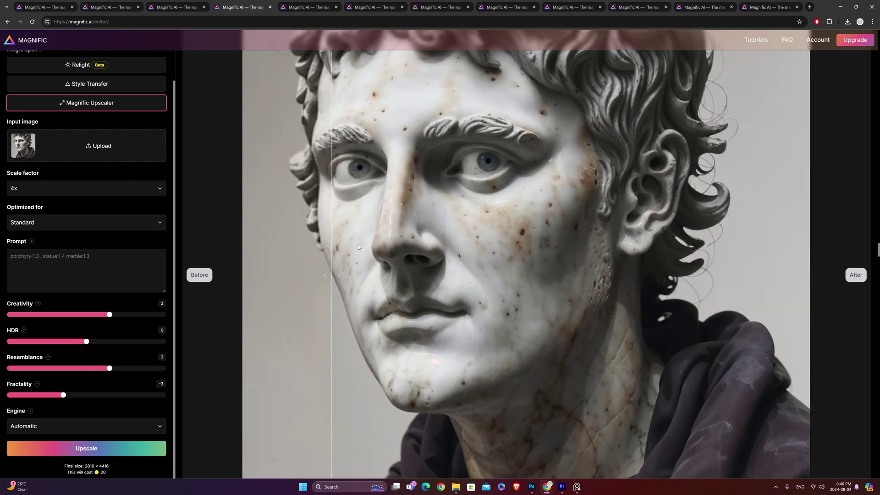
pyautogui.moveTo(323, 247); pyautogui.dragTo(727, 227)
pyautogui.scroll(5, 727, 227)
pyautogui.moveTo(732, 266); pyautogui.dragTo(266, 274)
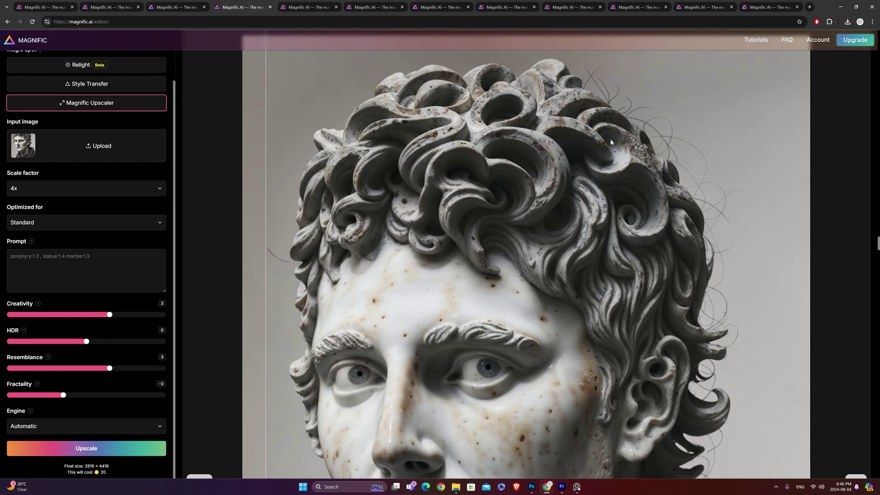
# Examine the upscaled statue's curls, eyes, marble skin, neck and draped scarf in close-up
pyautogui.scroll(-3, 749, 232)
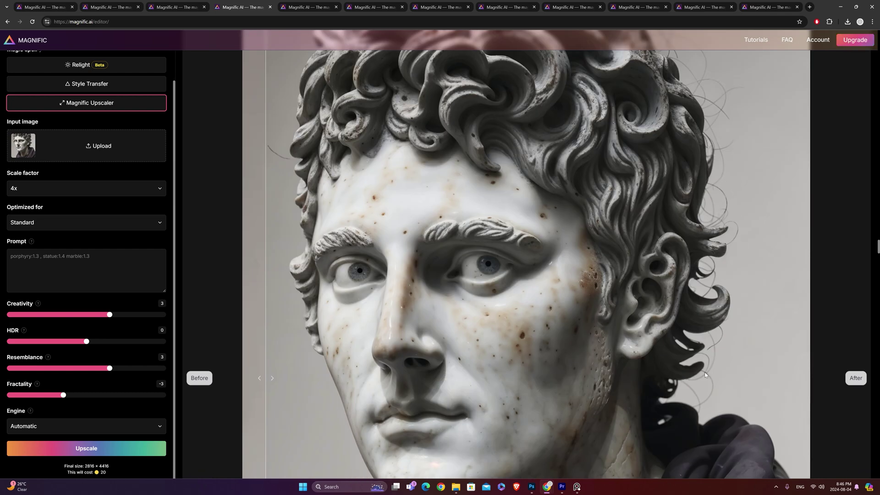
pyautogui.scroll(-2, 686, 200)
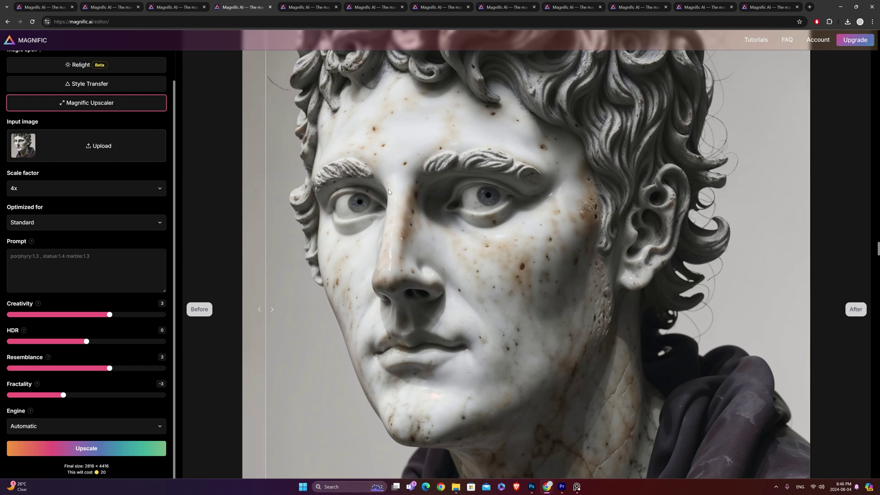
pyautogui.scroll(-3, 514, 207)
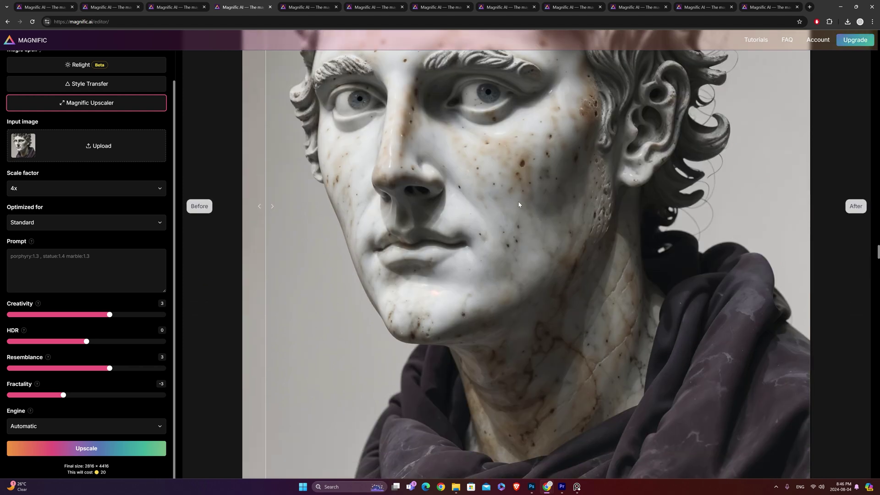
pyautogui.scroll(-3, 582, 254)
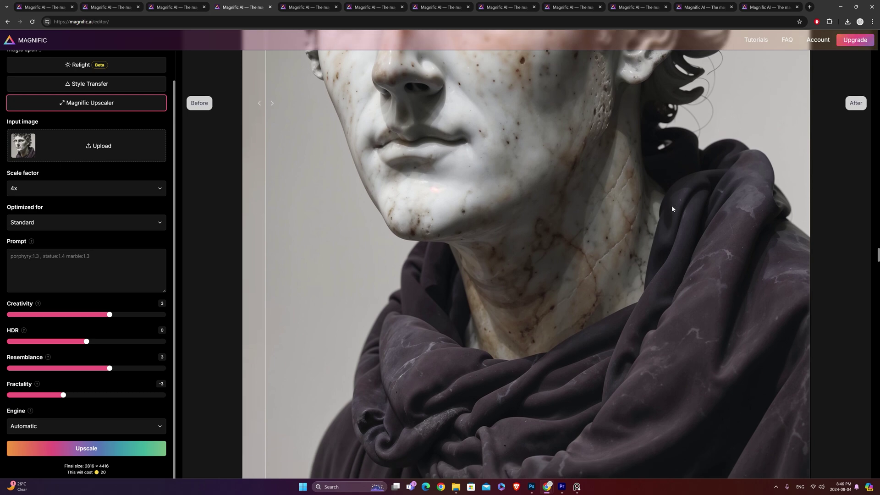
pyautogui.scroll(-2, 672, 205)
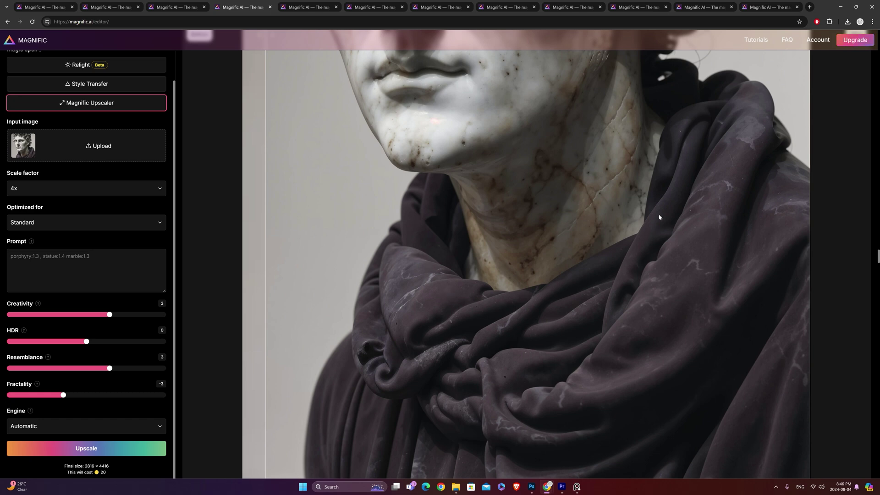
pyautogui.scroll(5, 669, 253)
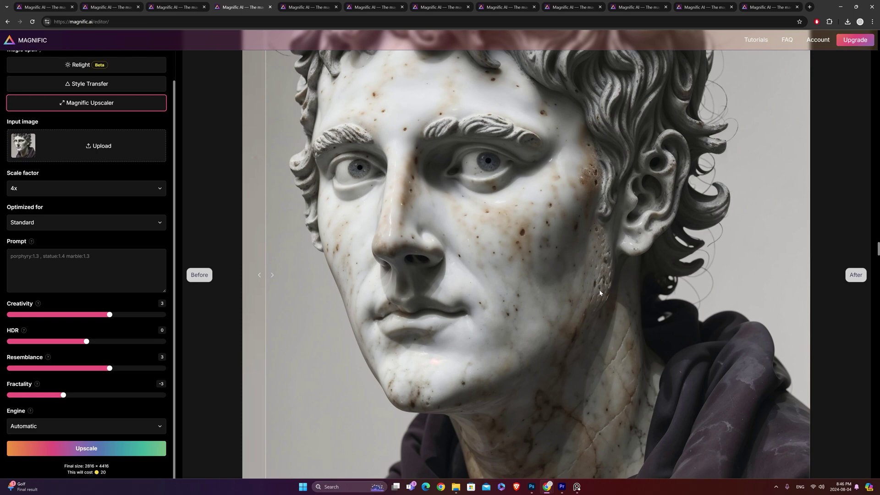
pyautogui.scroll(-5, 557, 283)
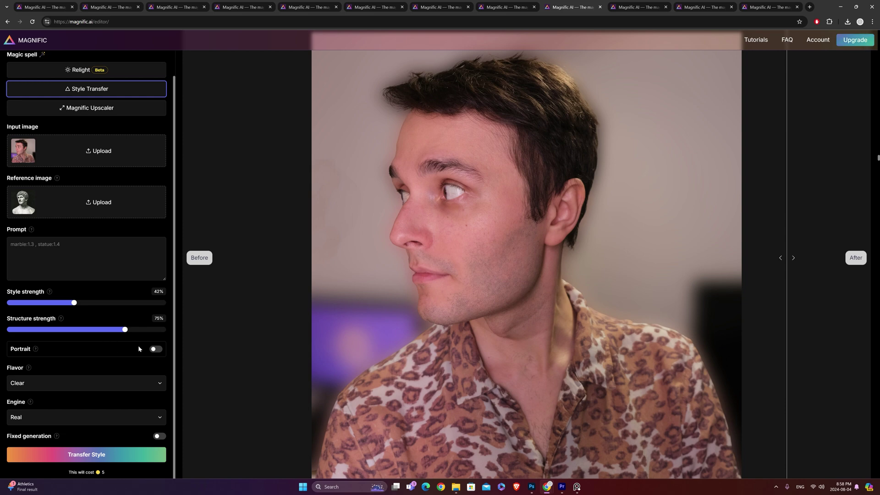
# Review the Style Transfer flavor and engine choices for the leopard-shirt portrait, keeping Clear and Real
pyautogui.click(45, 383)
pyautogui.press('Escape')
pyautogui.click(17, 419)
pyautogui.click(25, 392)
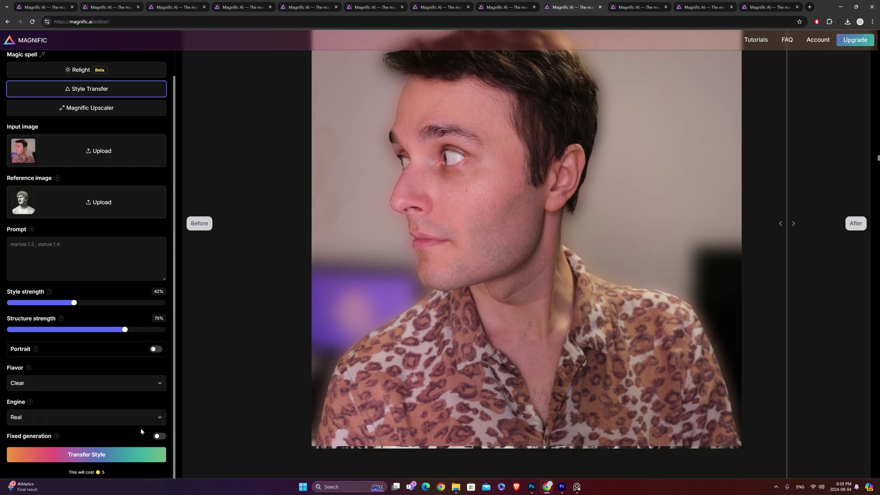
pyautogui.scroll(1, 156, 427)
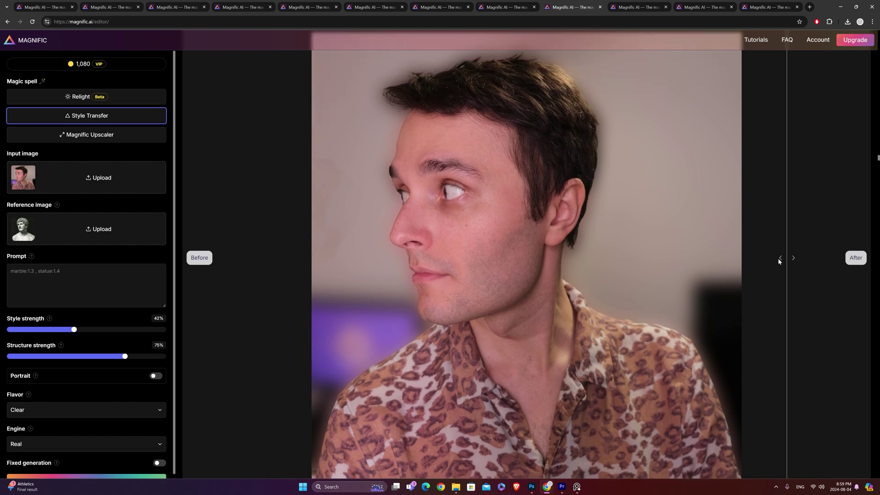
# Reveal the statue version of the leopard-shirt portrait and examine its face and shirt
pyautogui.moveTo(779, 260); pyautogui.dragTo(381, 304)
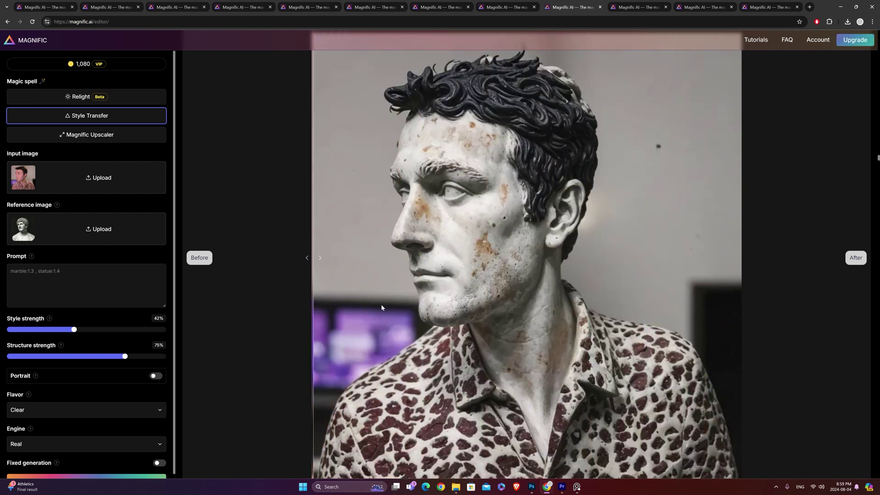
pyautogui.scroll(-2, 381, 304)
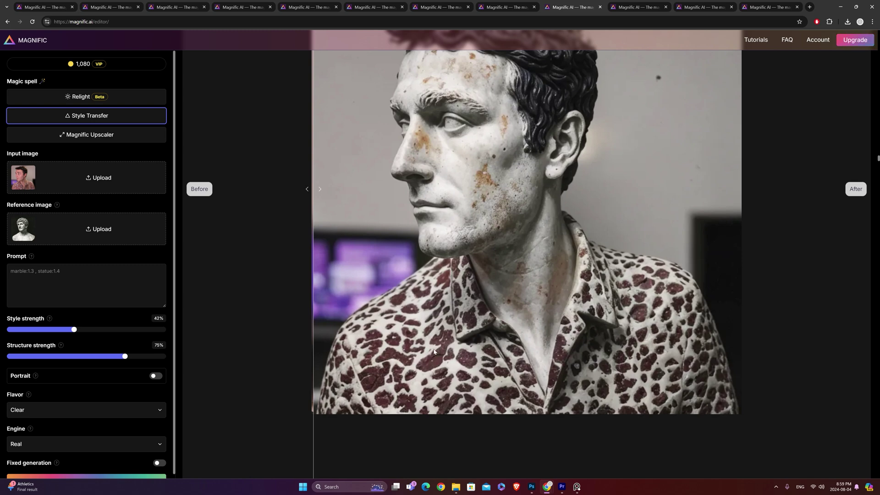
pyautogui.scroll(2, 486, 335)
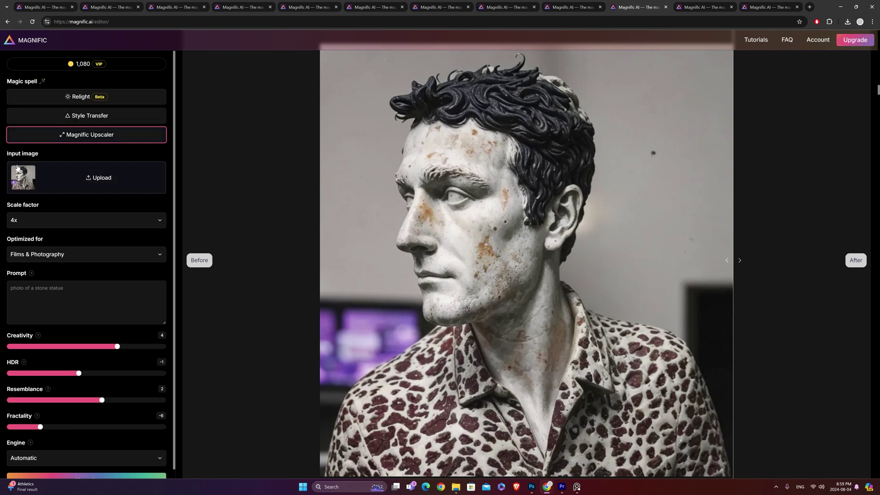
# Review the upscaler settings for the leopard-shirt statue, keeping the scale factor at 4x
pyautogui.click(17, 221)
pyautogui.click(23, 238)
pyautogui.scroll(-1, 14, 426)
pyautogui.scroll(1, 90, 433)
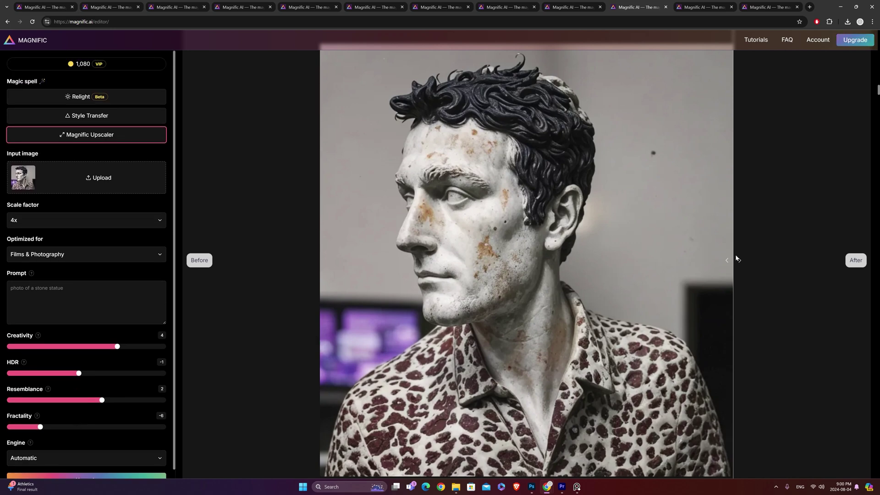
# Reveal the upscaled leopard-shirt statue and compare its face, neck and collar closely with the version before upscaling
pyautogui.scroll(2, 509, 226)
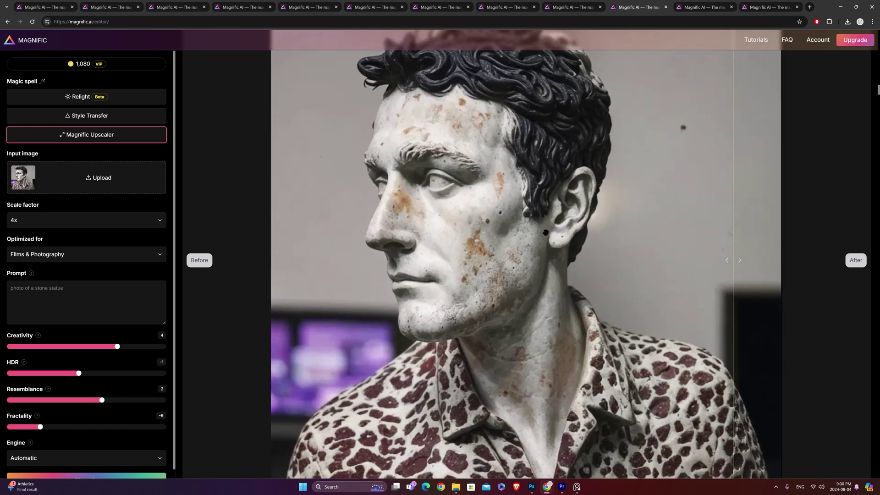
pyautogui.moveTo(733, 260); pyautogui.dragTo(273, 287)
pyautogui.scroll(-3, 479, 309)
pyautogui.scroll(5, 479, 309)
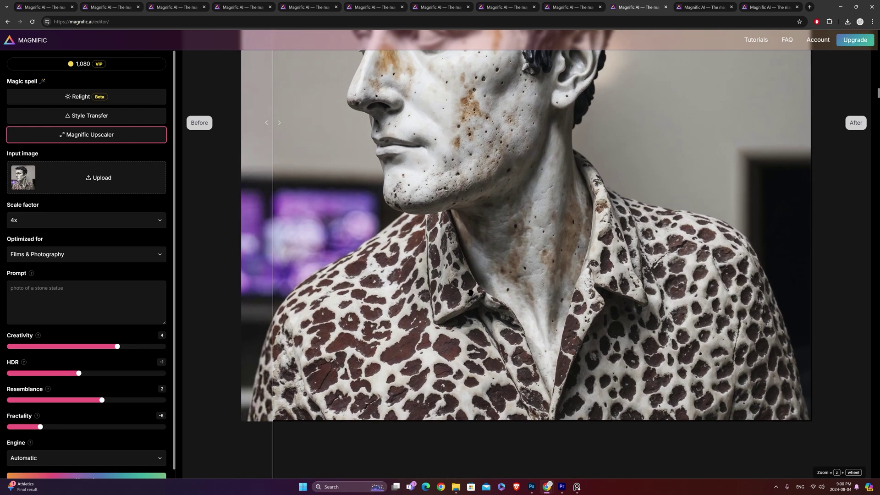
pyautogui.scroll(-4, 466, 292)
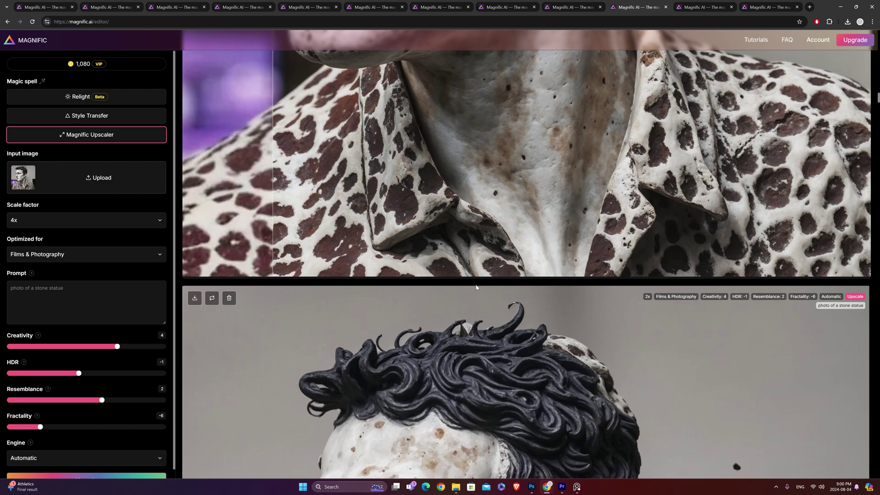
pyautogui.scroll(3, 497, 300)
pyautogui.moveTo(499, 285); pyautogui.dragTo(852, 252)
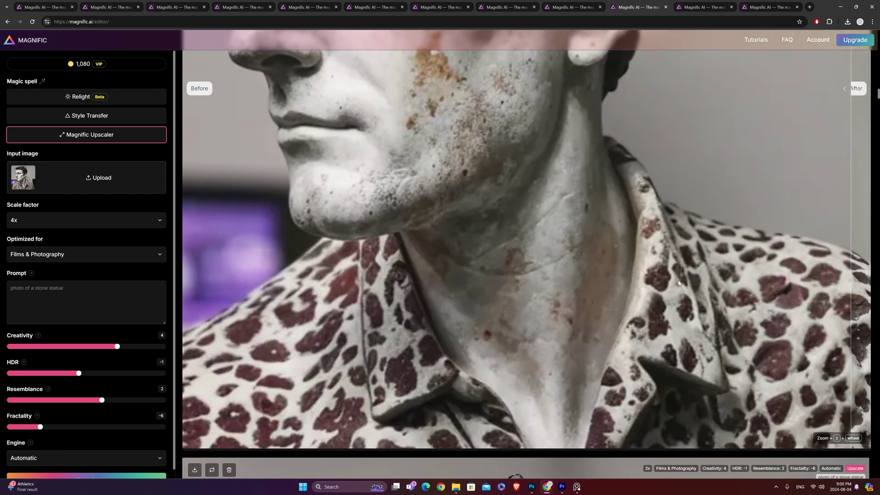
pyautogui.moveTo(851, 270); pyautogui.dragTo(217, 294)
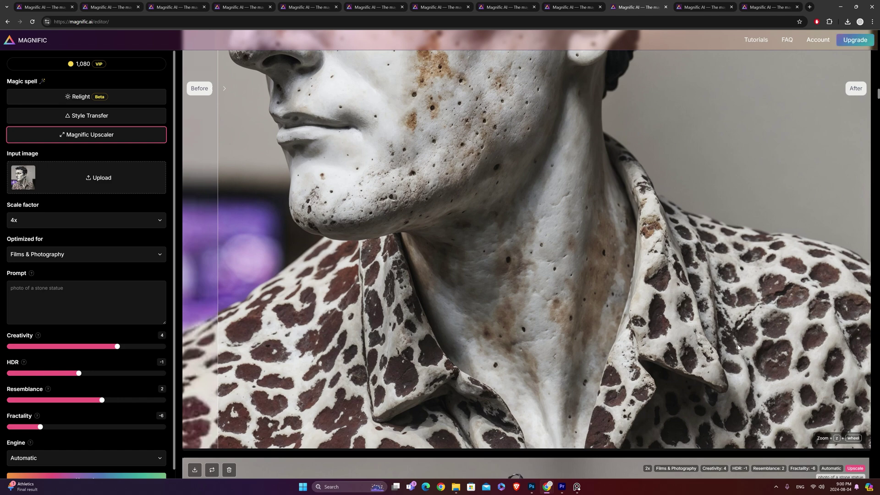
# Uncover the whole upscaled leopard-shirt statue and examine its chin, cheek, eyes and dark curls up close and at full view
pyautogui.scroll(-5, 440, 327)
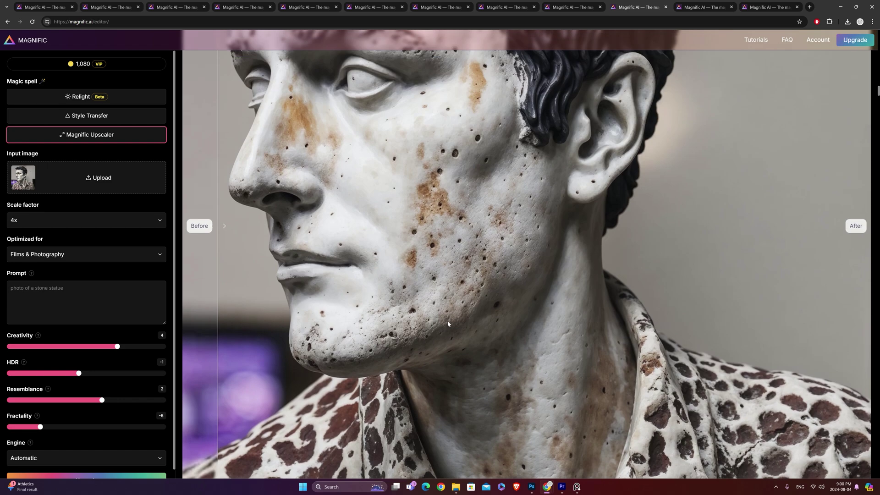
pyautogui.scroll(-1, 455, 324)
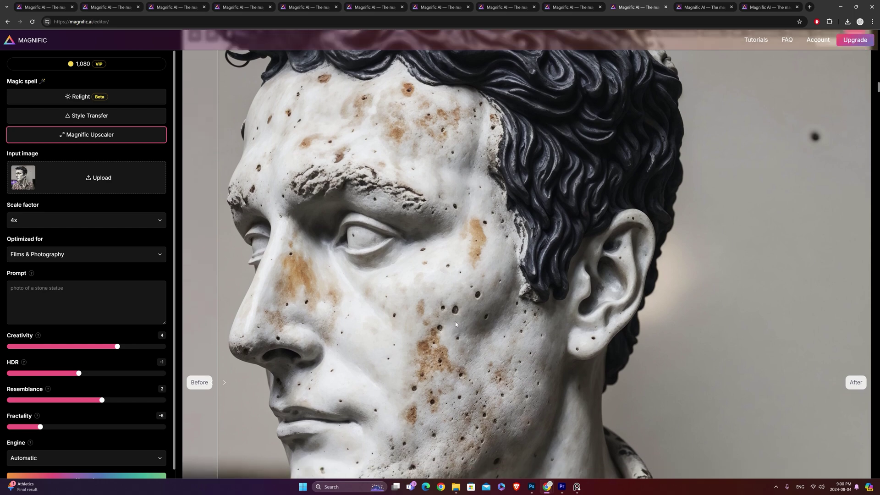
pyautogui.moveTo(229, 330); pyautogui.dragTo(183, 321)
pyautogui.scroll(-1, 451, 330)
pyautogui.scroll(-1, 510, 259)
pyautogui.scroll(-5, 510, 259)
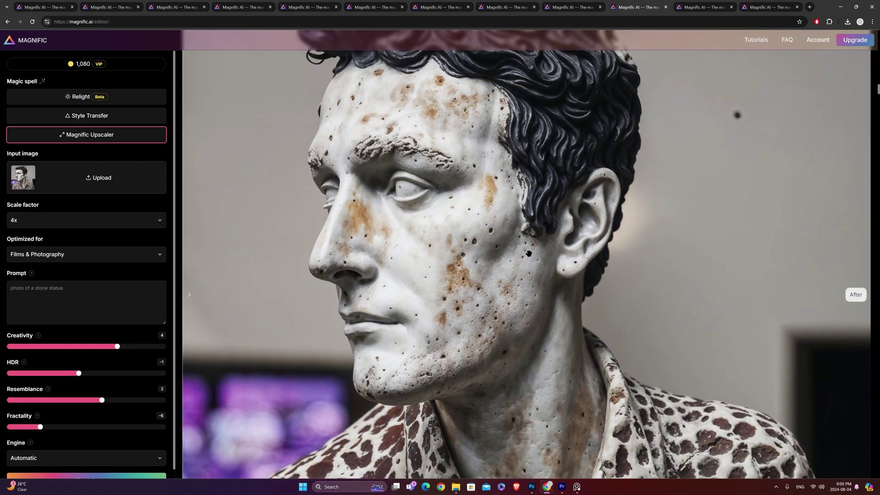
pyautogui.scroll(2, 539, 223)
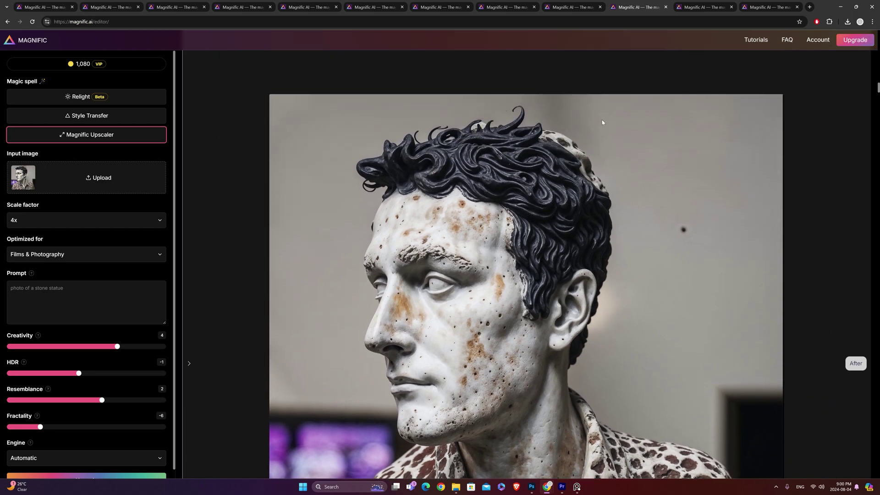
pyautogui.scroll(-5, 626, 209)
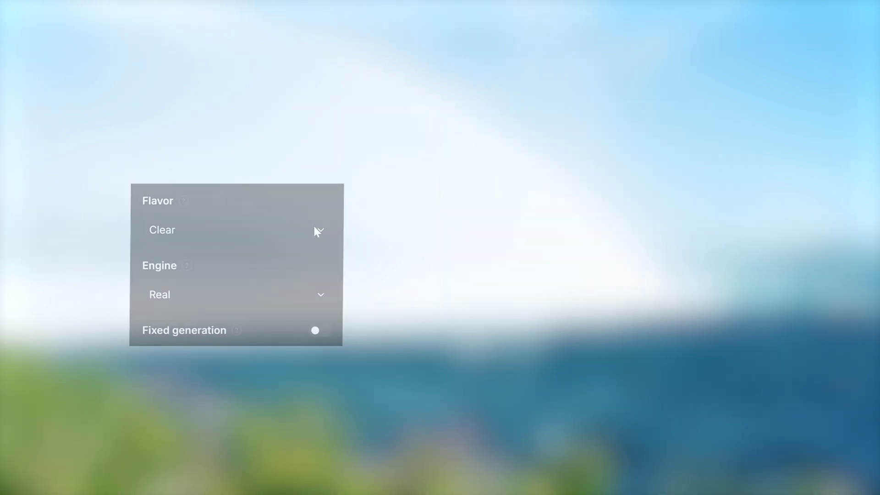
# Open the Style Transfer flavor choices and read the help text explaining each flavor
pyautogui.click(314, 227)
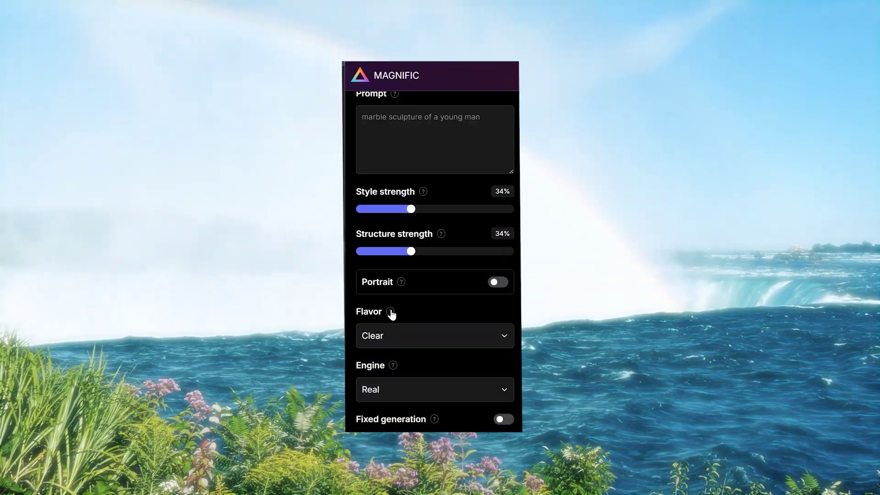
pyautogui.moveTo(390, 313)
pyautogui.scroll(-2, 413, 309)
pyautogui.scroll(-3, 430, 312)
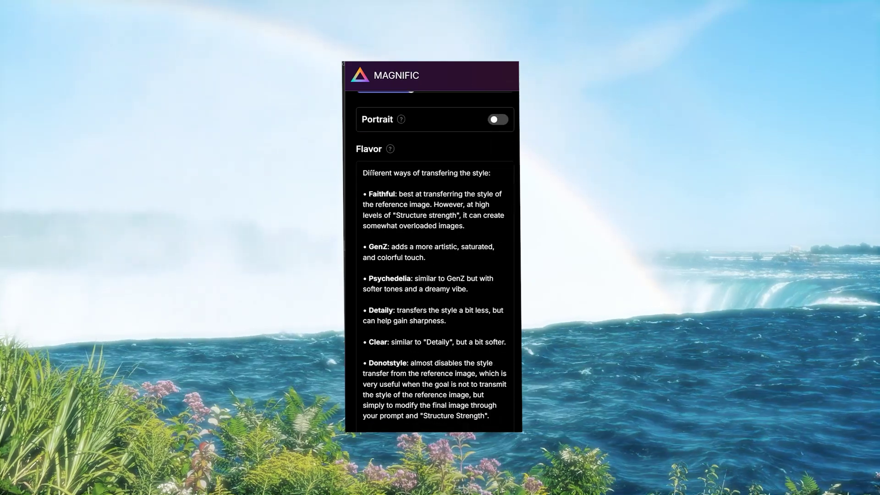